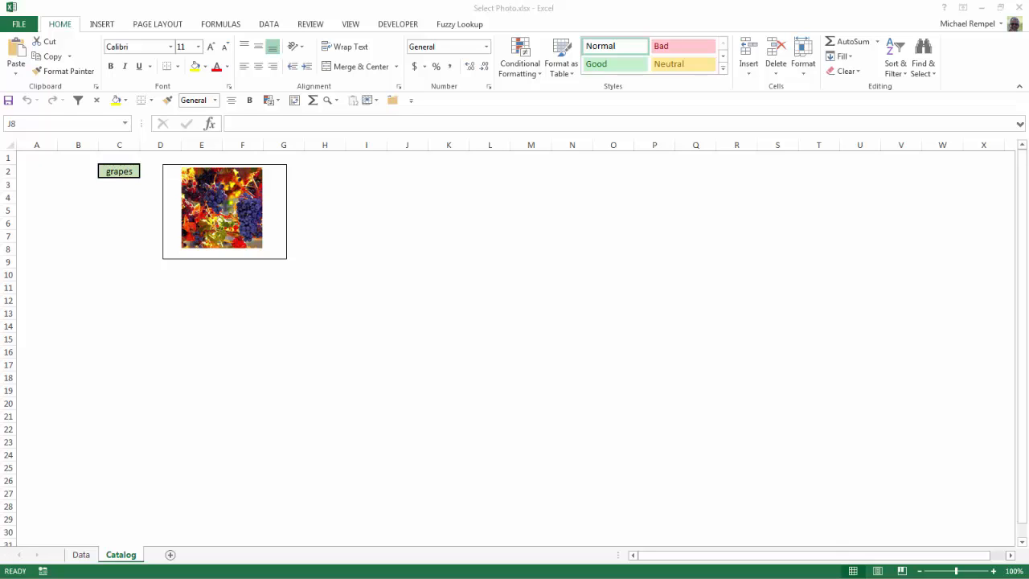
- Choose a wine item from the dropdown in C2 on the Catalog sheet
{"action": "left_click", "coordinate": [115, 170]}
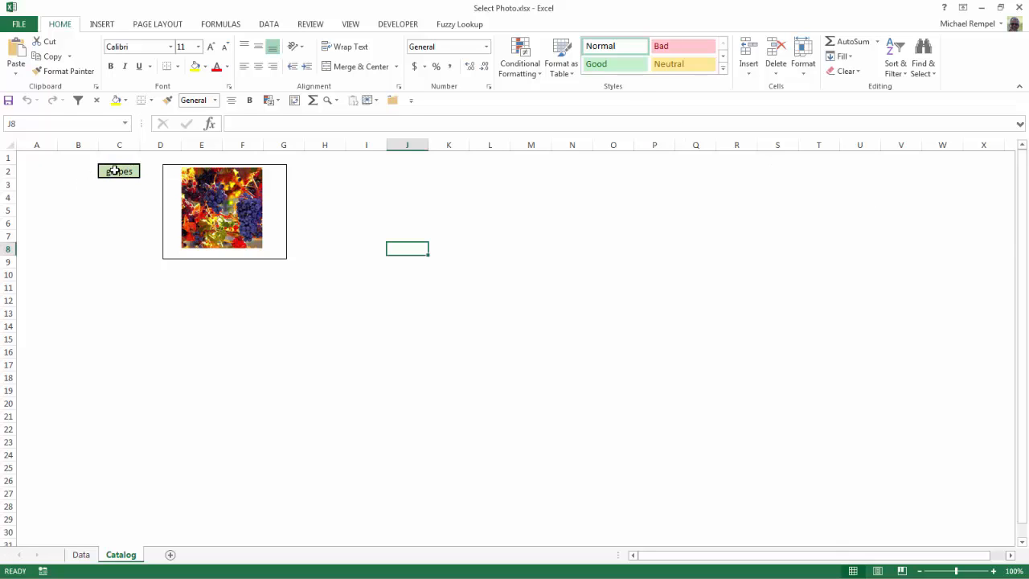
{"action": "left_click", "coordinate": [115, 170]}
{"action": "left_click", "coordinate": [145, 172]}
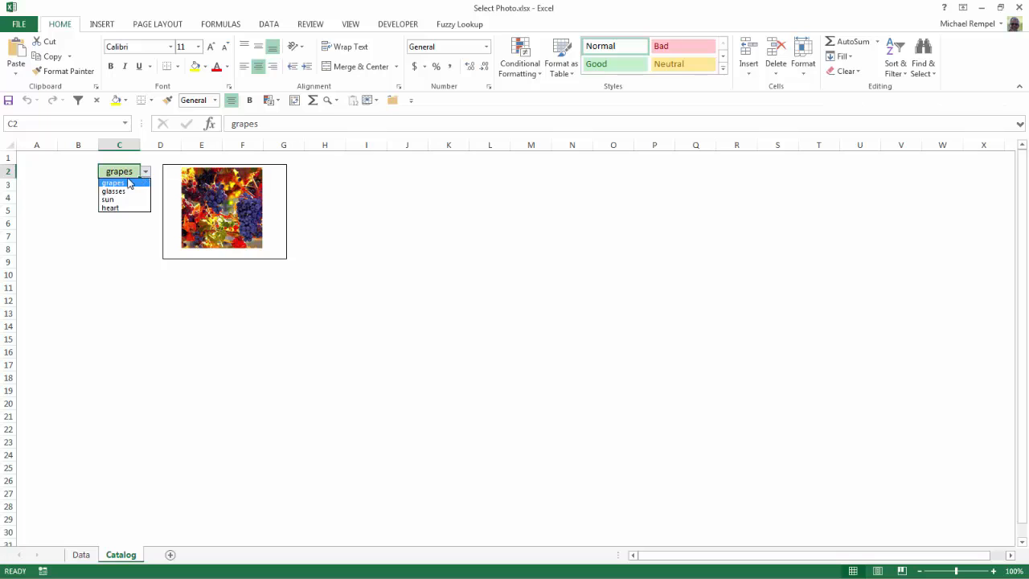
{"action": "left_click", "coordinate": [109, 199]}
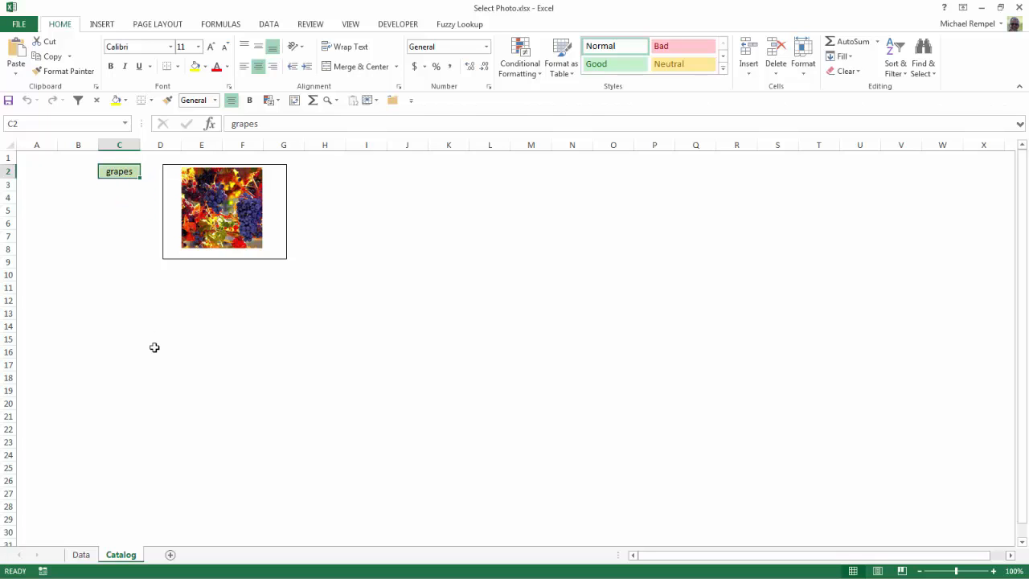
- Examine the wine names and photo cells on the Data sheet
{"action": "left_click", "coordinate": [81, 554]}
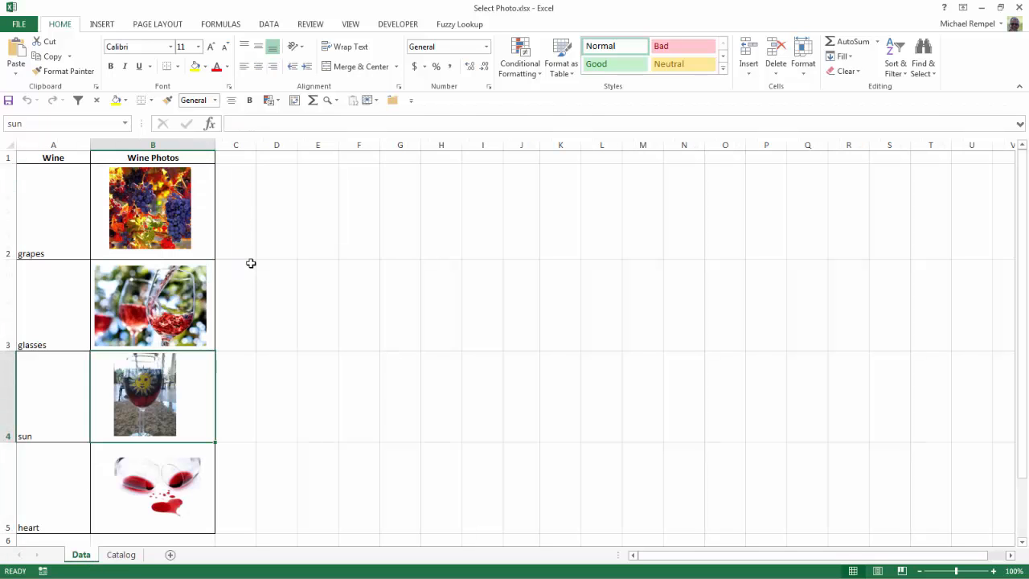
{"action": "left_click", "coordinate": [251, 226]}
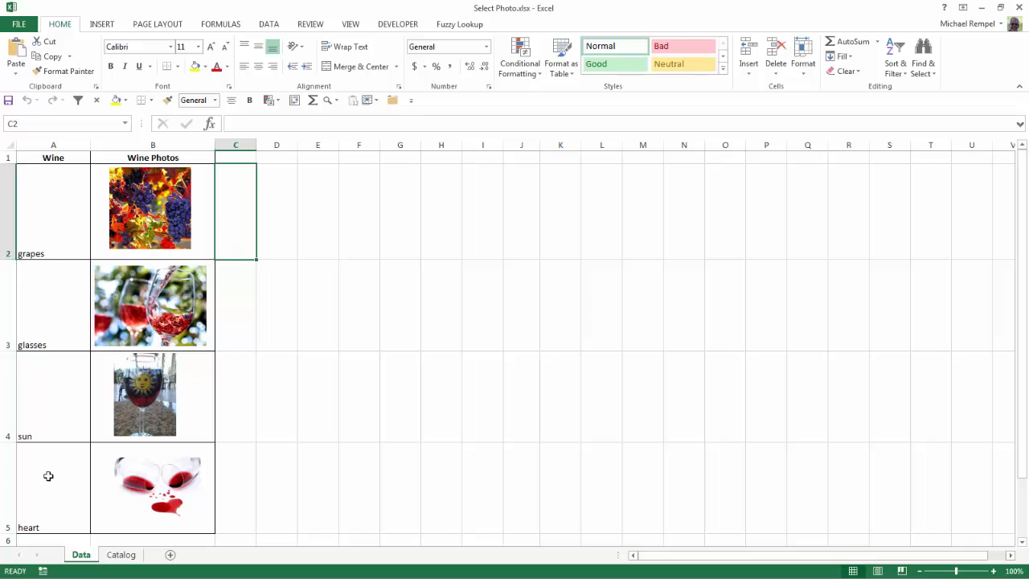
{"action": "key", "text": "Left"}
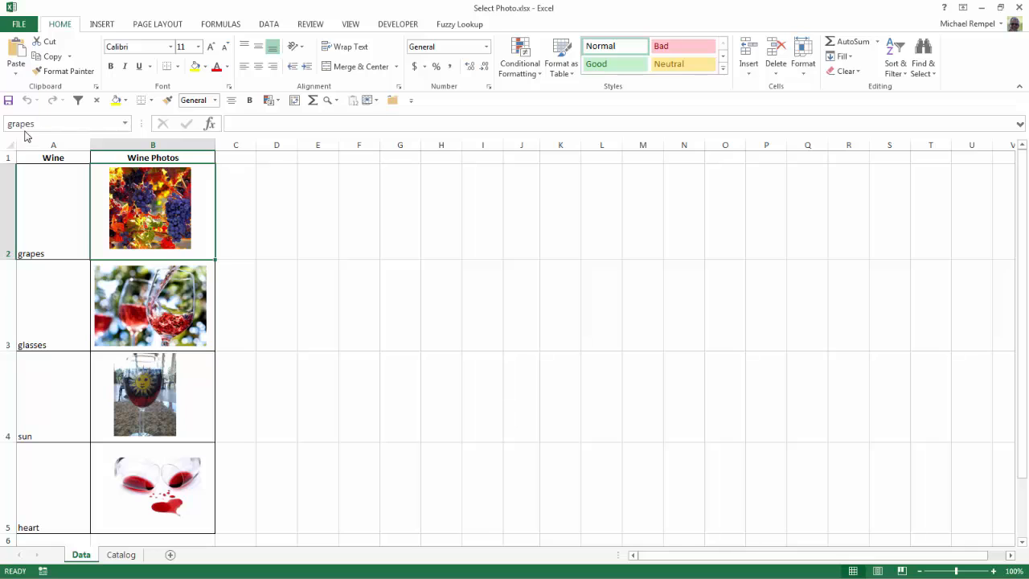
{"action": "key", "text": "Down"}
{"action": "key", "text": "Down"}
{"action": "key", "text": "Down"}
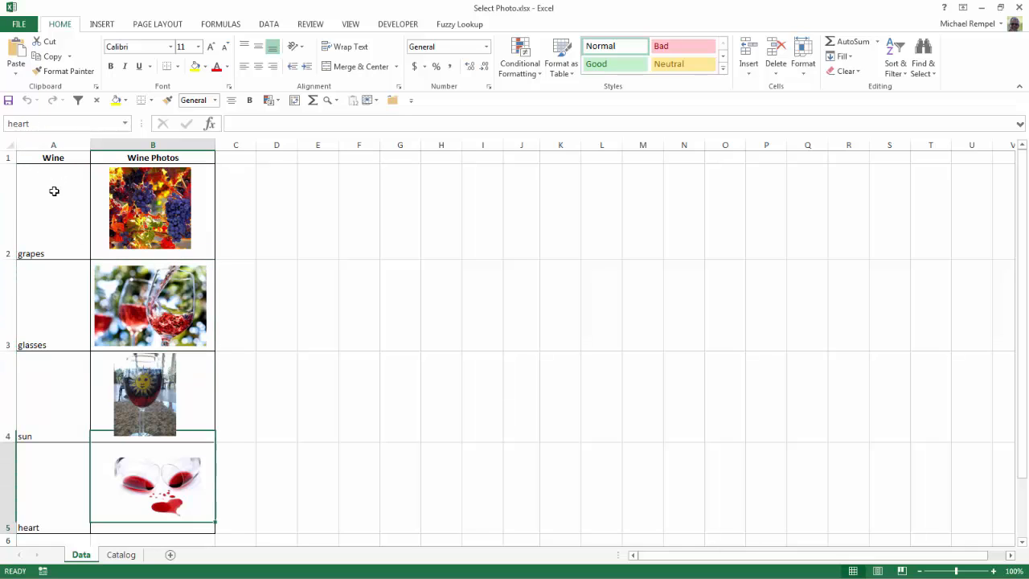
- Return to the Catalog sheet and set the C2 dropdown to sun, then to glasses
{"action": "left_click", "coordinate": [120, 555]}
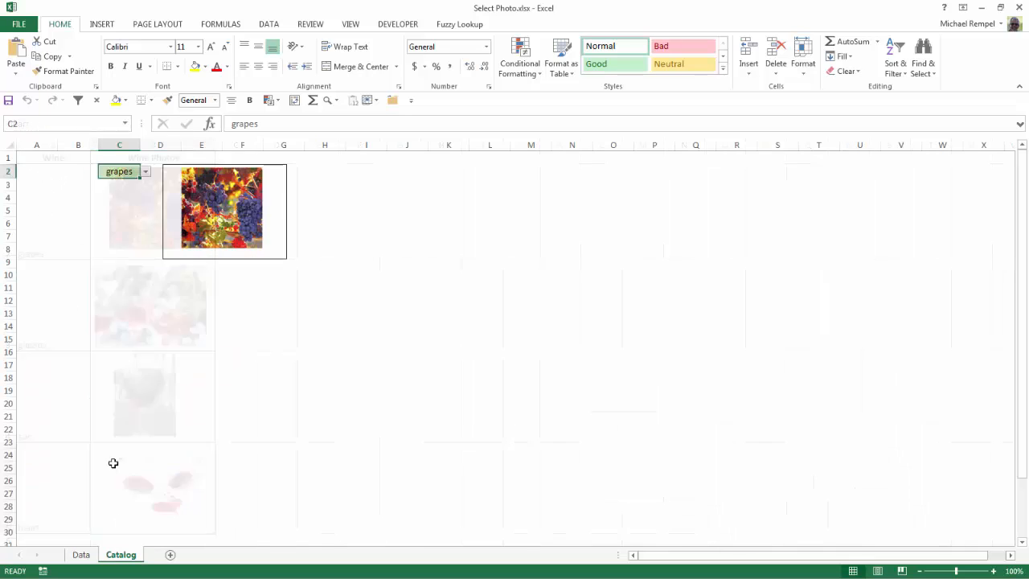
{"action": "left_click", "coordinate": [146, 172]}
{"action": "left_click", "coordinate": [121, 199]}
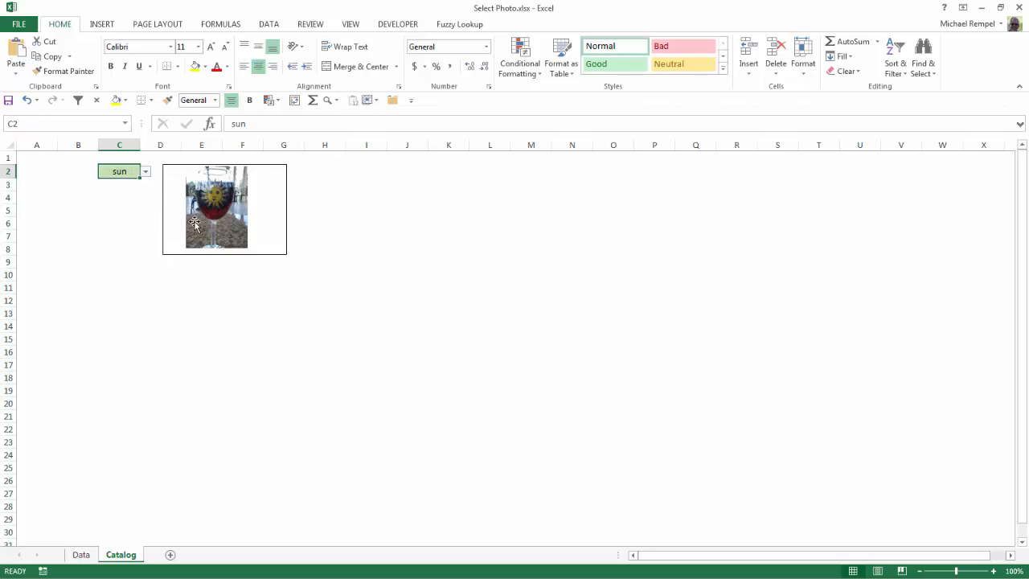
{"action": "left_click", "coordinate": [146, 171]}
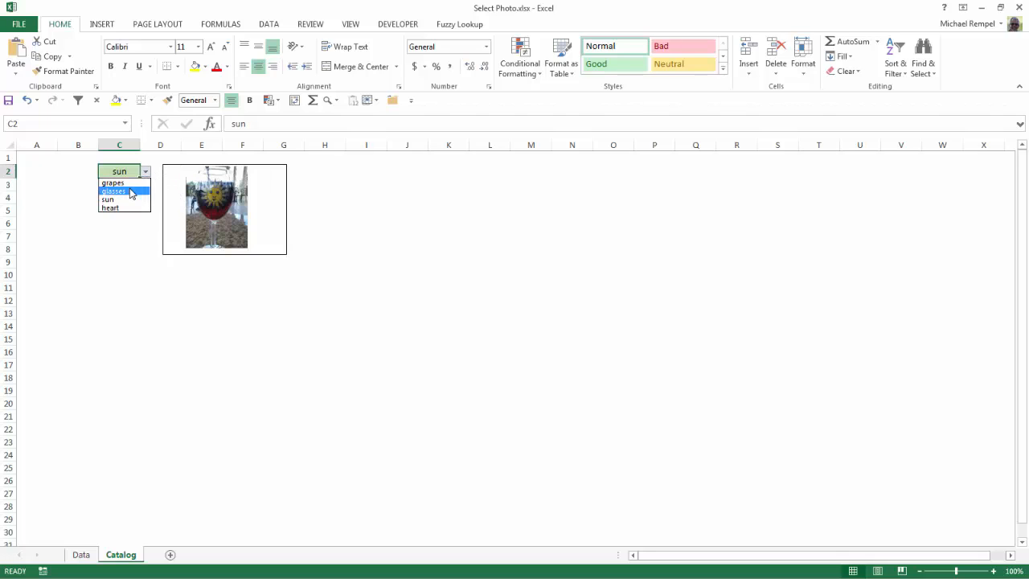
{"action": "left_click", "coordinate": [132, 192]}
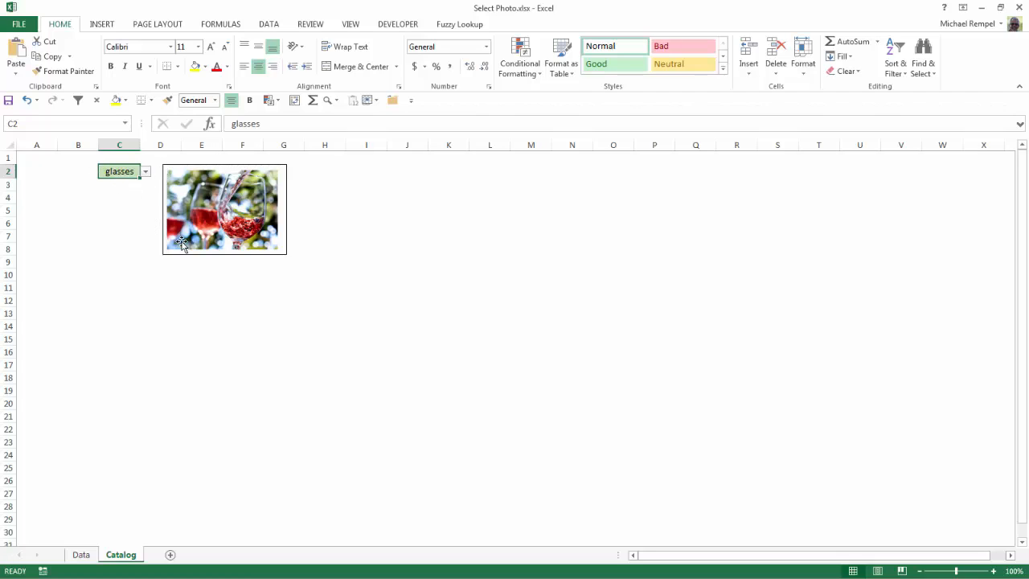
- Inspect the linked picture's formula and the WinePhoto name's definition in Name Manager
{"action": "left_click", "coordinate": [229, 197]}
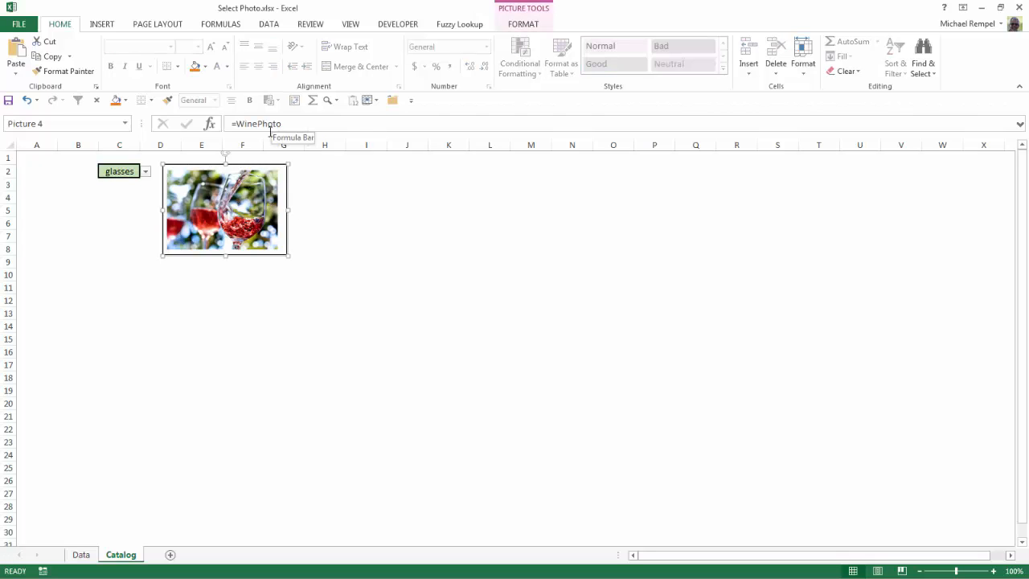
{"action": "left_click", "coordinate": [357, 208]}
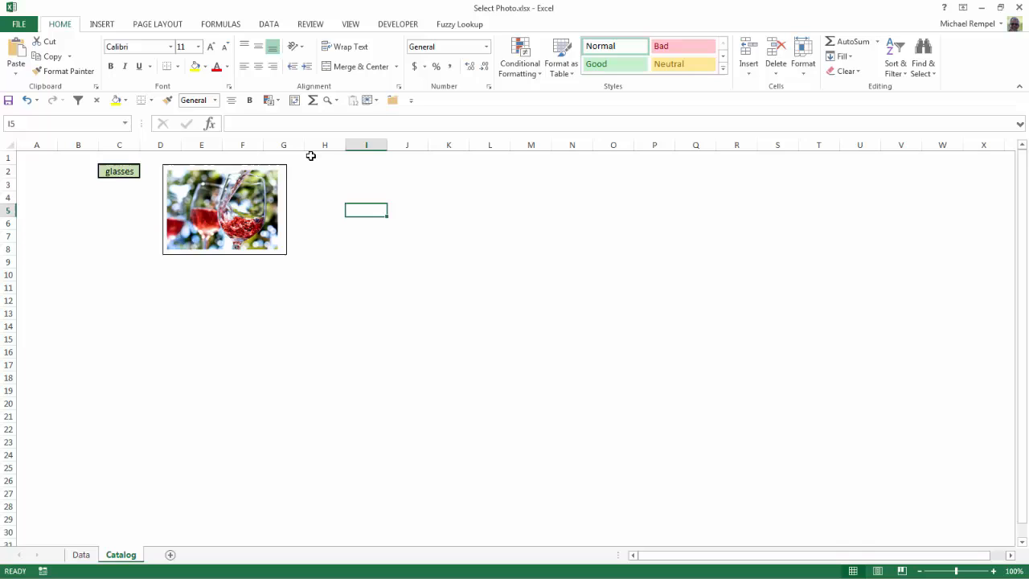
{"action": "left_click", "coordinate": [215, 24]}
{"action": "left_click", "coordinate": [356, 65]}
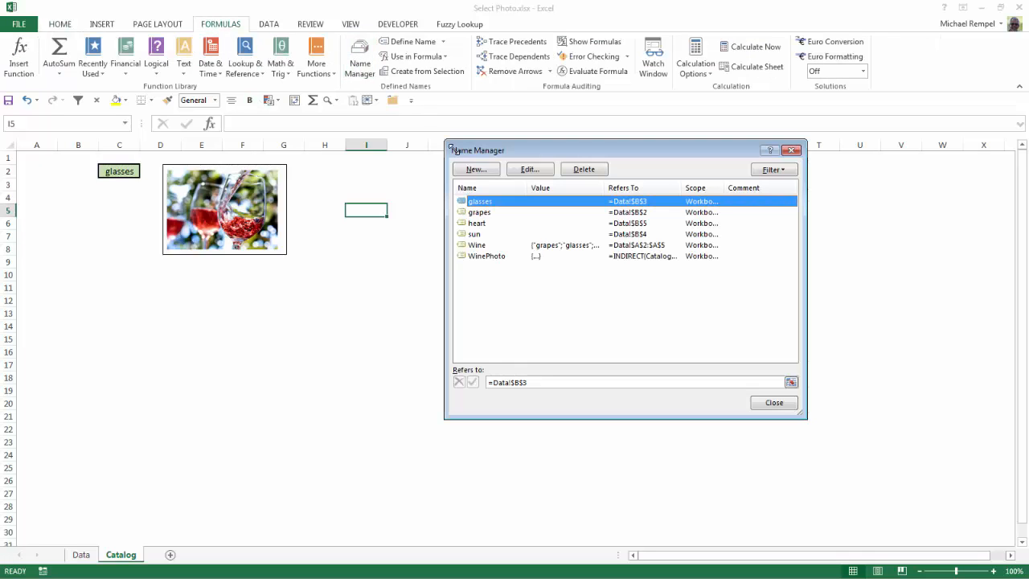
{"action": "left_click", "coordinate": [488, 257]}
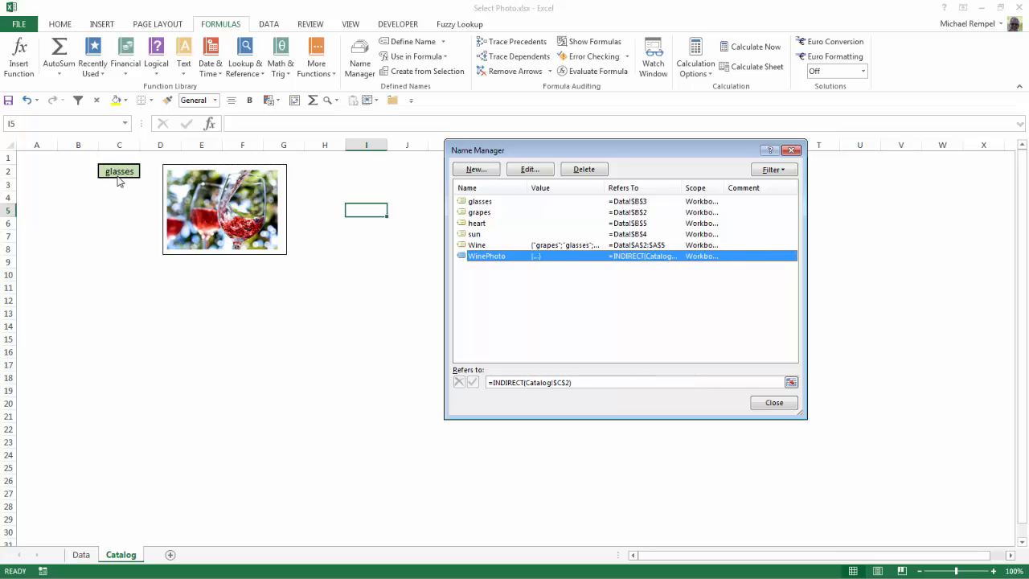
{"action": "left_click", "coordinate": [774, 405]}
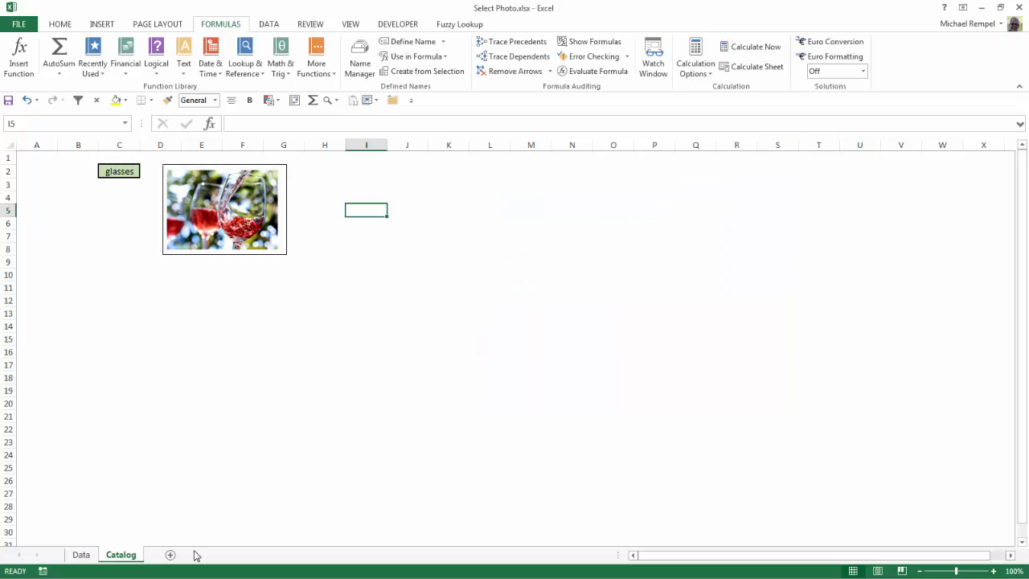
- Inspect the photos on the Data sheet and the linked picture on the Catalog sheet
{"action": "left_click", "coordinate": [83, 555]}
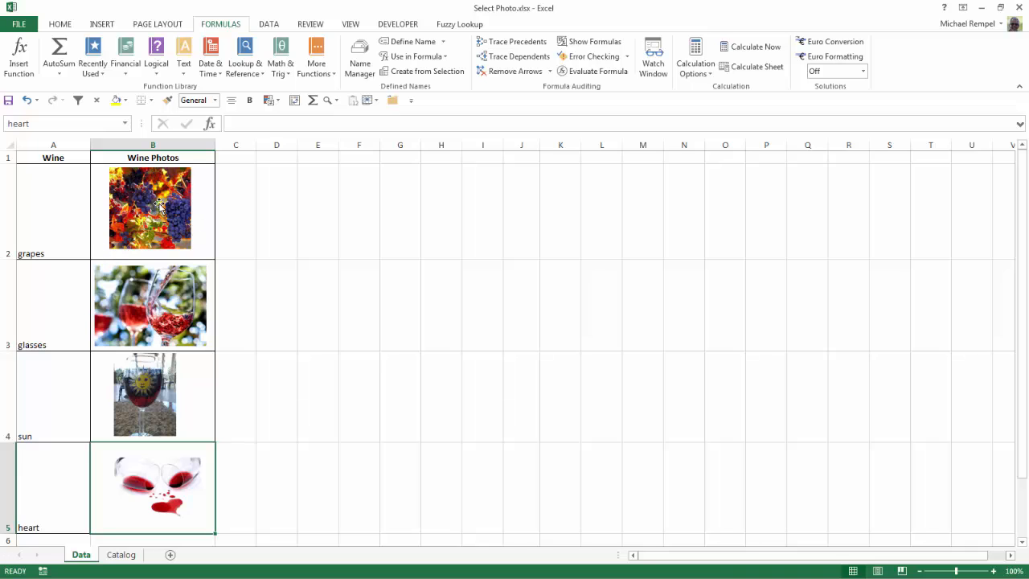
{"action": "mouse_move", "coordinate": [153, 208]}
{"action": "left_mouse_down"}
{"action": "mouse_move", "coordinate": [228, 202]}
{"action": "mouse_move", "coordinate": [145, 197]}
{"action": "mouse_move", "coordinate": [157, 211]}
{"action": "left_mouse_up"}
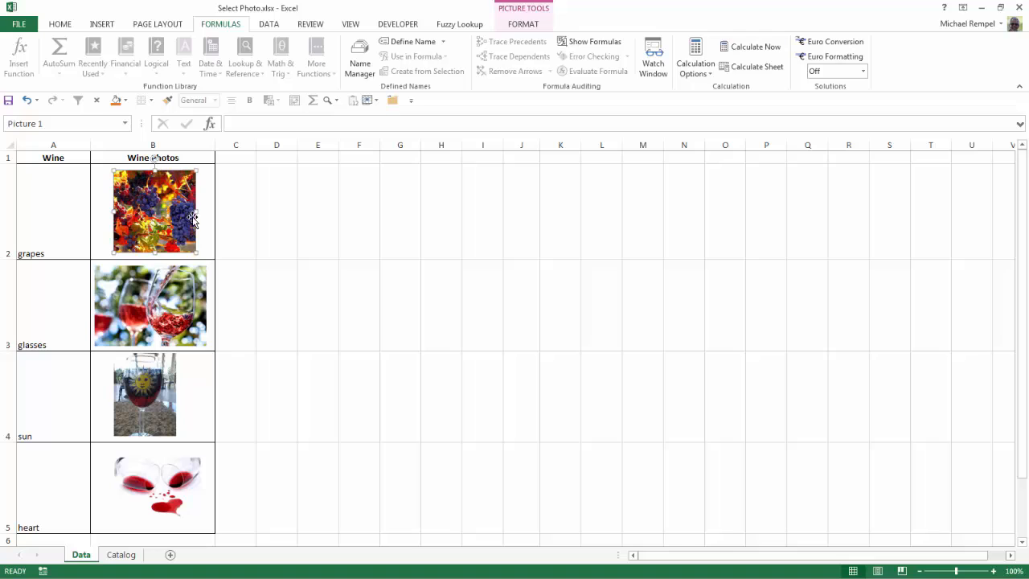
{"action": "left_click", "coordinate": [259, 239]}
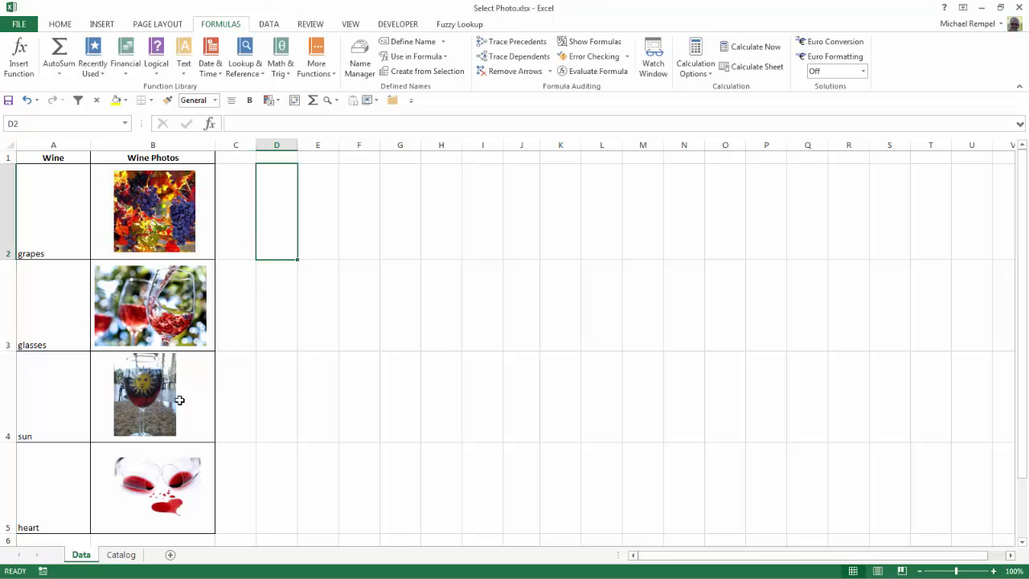
{"action": "left_click", "coordinate": [119, 555]}
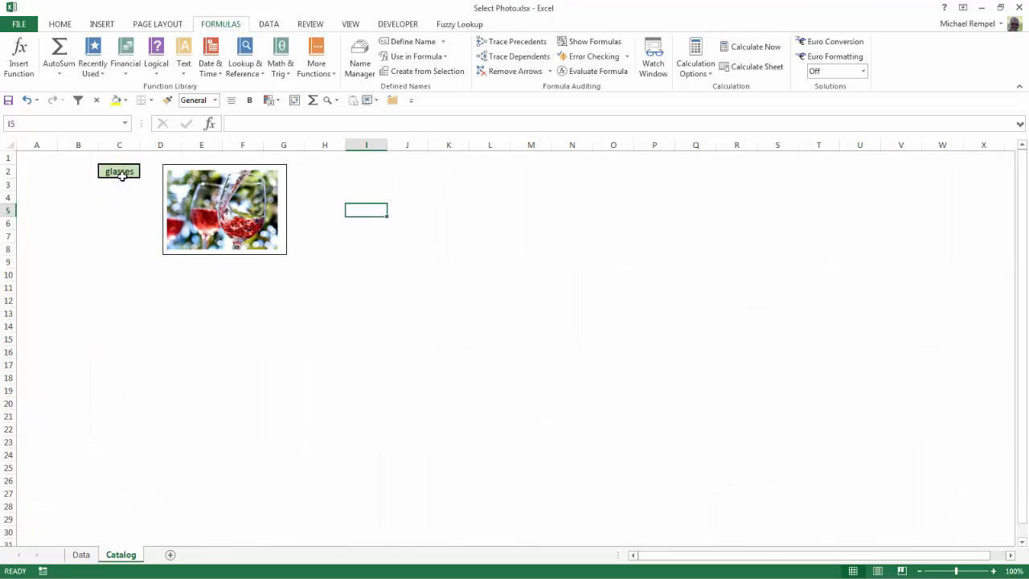
{"action": "left_click", "coordinate": [252, 201]}
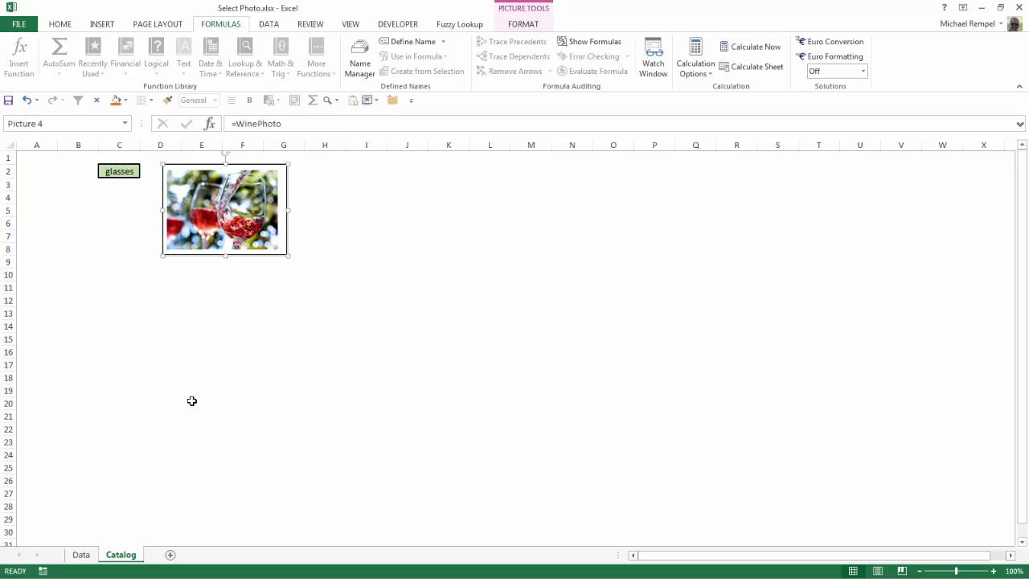
{"action": "left_click", "coordinate": [232, 365]}
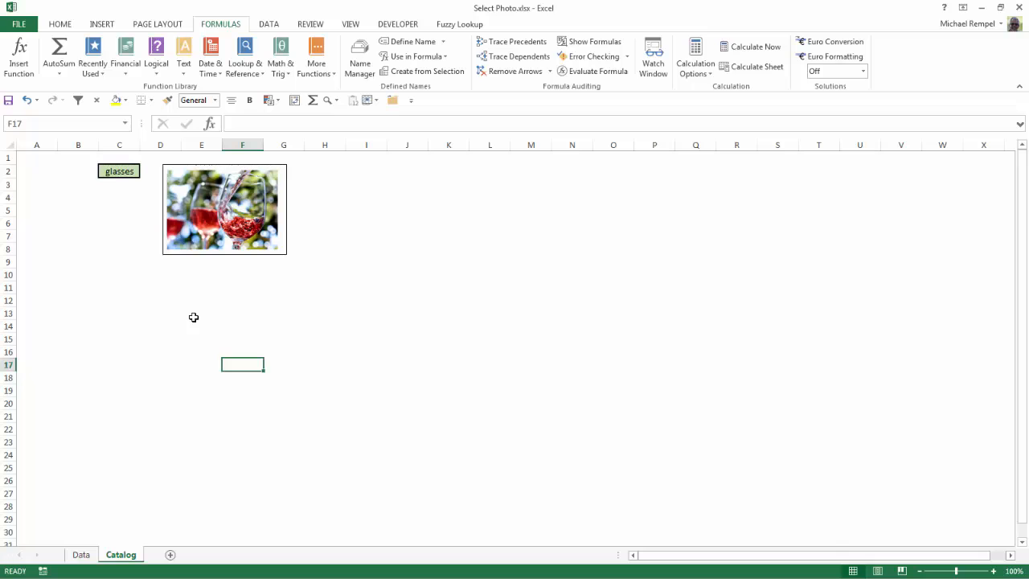
- Switch to the Select Photo UPDATE workbook and browse the album photos and artists on Sheet2
{"action": "left_click", "coordinate": [980, 14]}
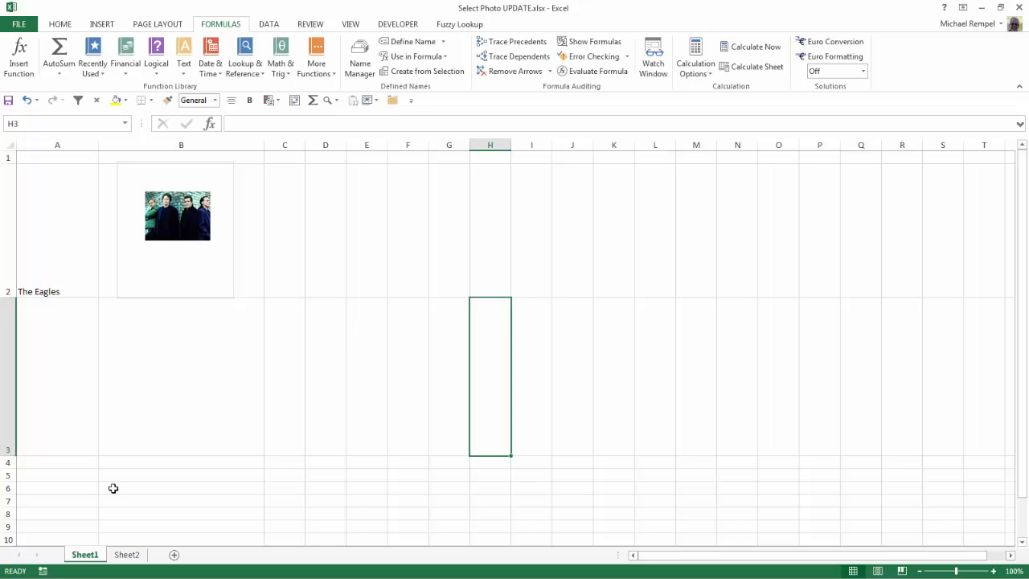
{"action": "left_click", "coordinate": [126, 555]}
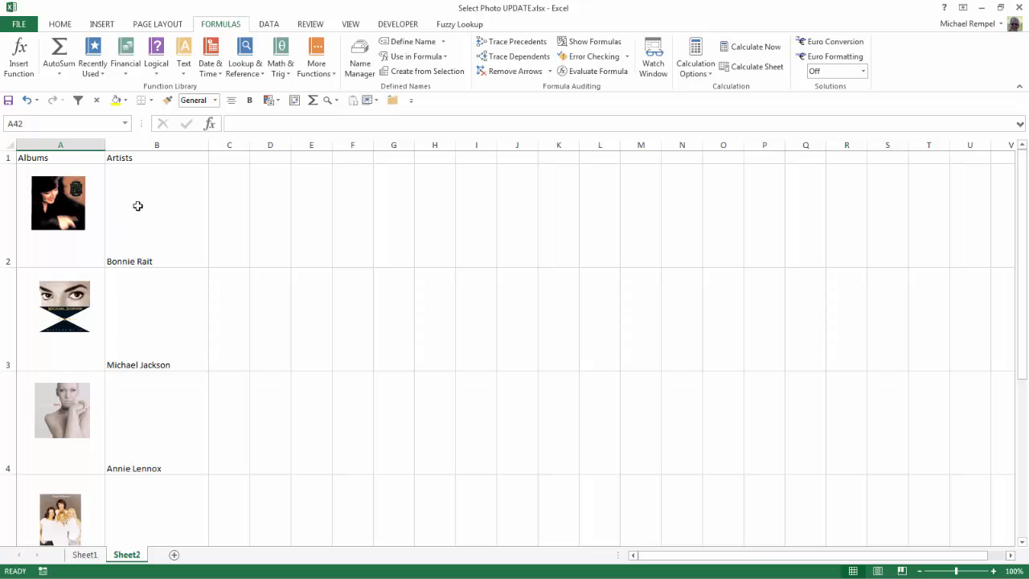
{"action": "scroll", "coordinate": [137, 206], "scroll_direction": "down", "scroll_amount": 4}
{"action": "scroll", "coordinate": [138, 206], "scroll_direction": "down", "scroll_amount": 3}
{"action": "scroll", "coordinate": [138, 206], "scroll_direction": "up", "scroll_amount": 3}
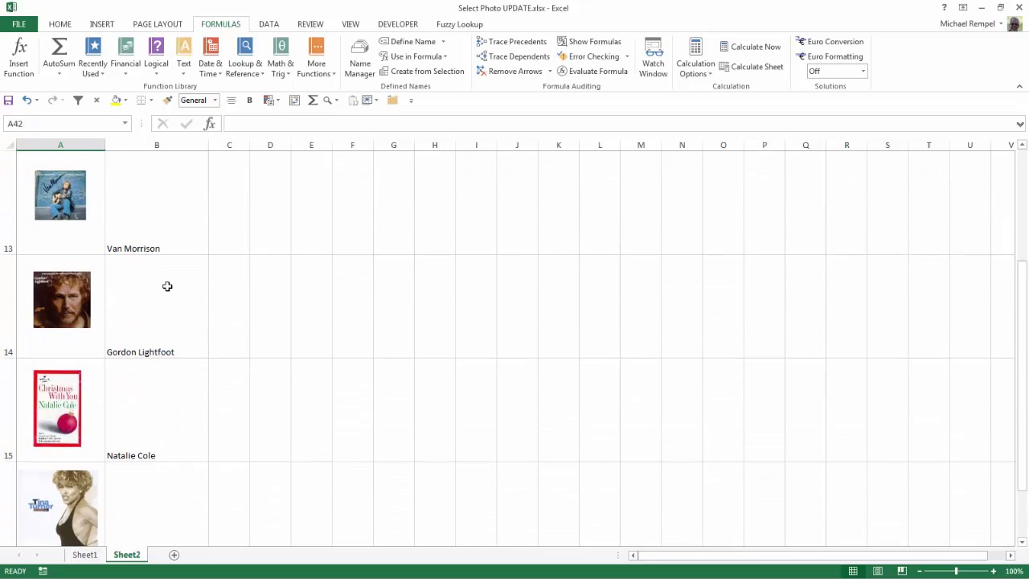
{"action": "scroll", "coordinate": [167, 286], "scroll_direction": "up", "scroll_amount": 2}
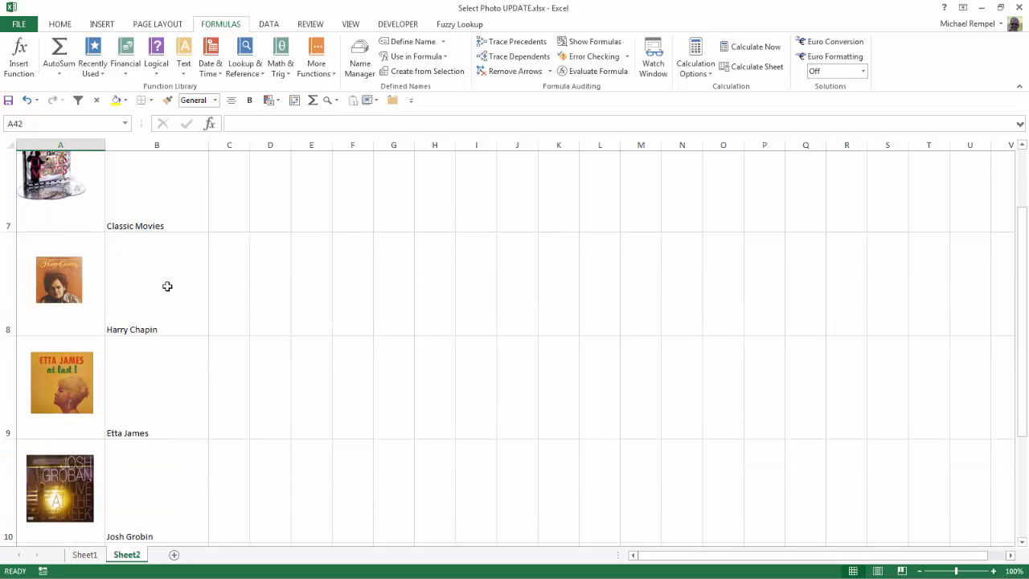
{"action": "scroll", "coordinate": [133, 271], "scroll_direction": "up", "scroll_amount": 1}
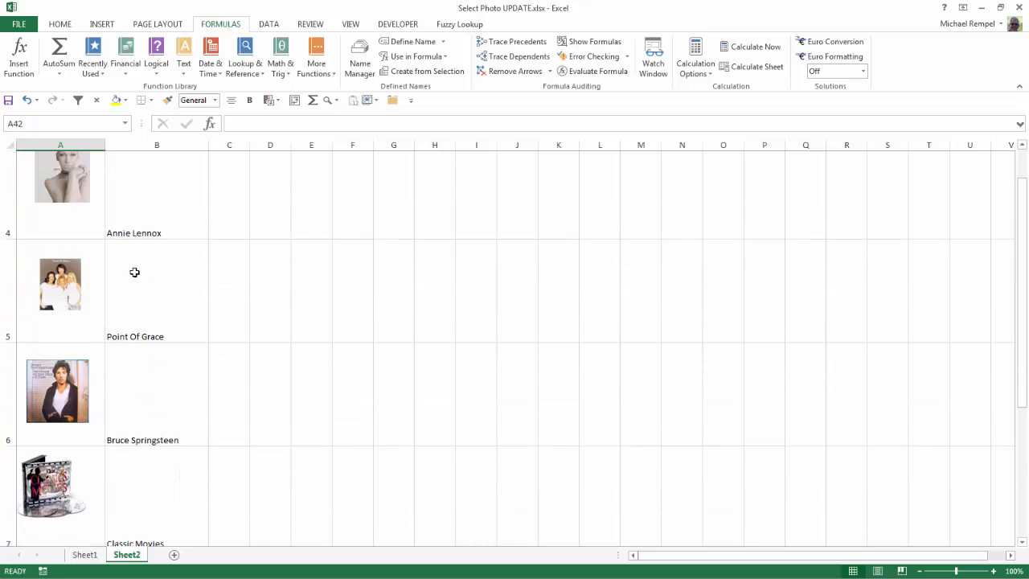
{"action": "left_click", "coordinate": [84, 554]}
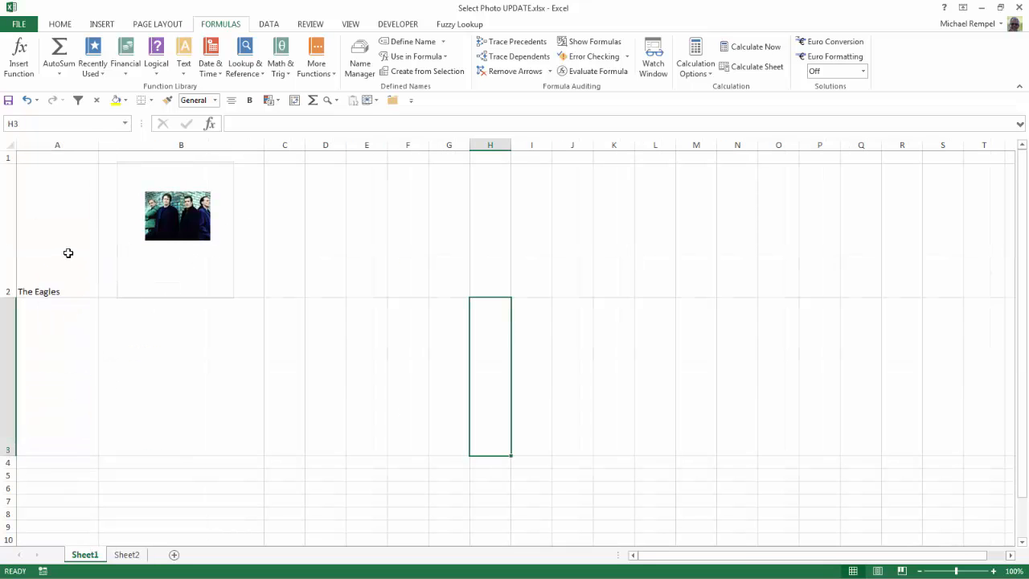
- Set the artist dropdown in A2 on Sheet1 to Steven Chapman, then to Van Morrison
{"action": "left_click", "coordinate": [68, 252]}
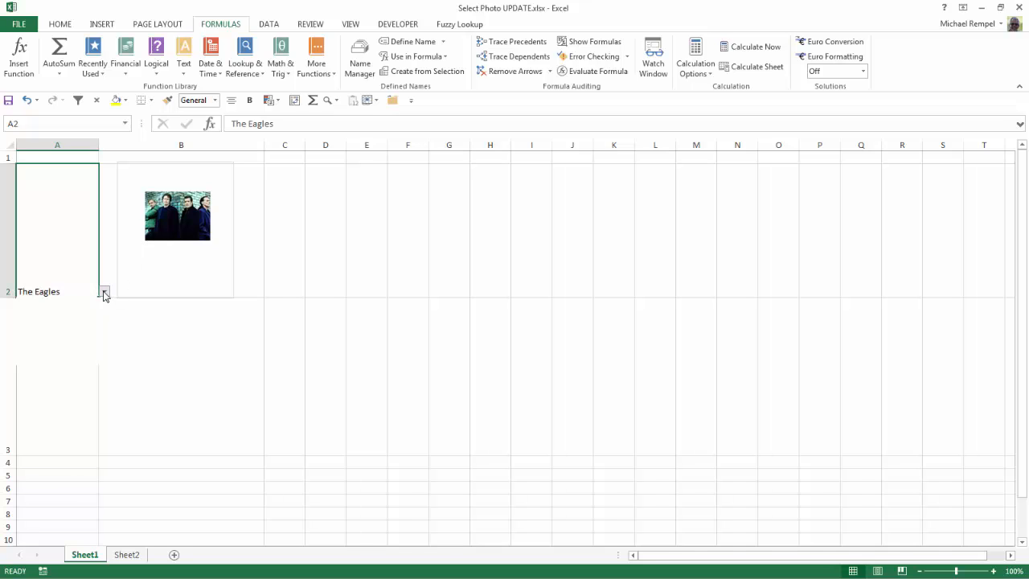
{"action": "left_click", "coordinate": [103, 291]}
{"action": "left_click", "coordinate": [67, 316]}
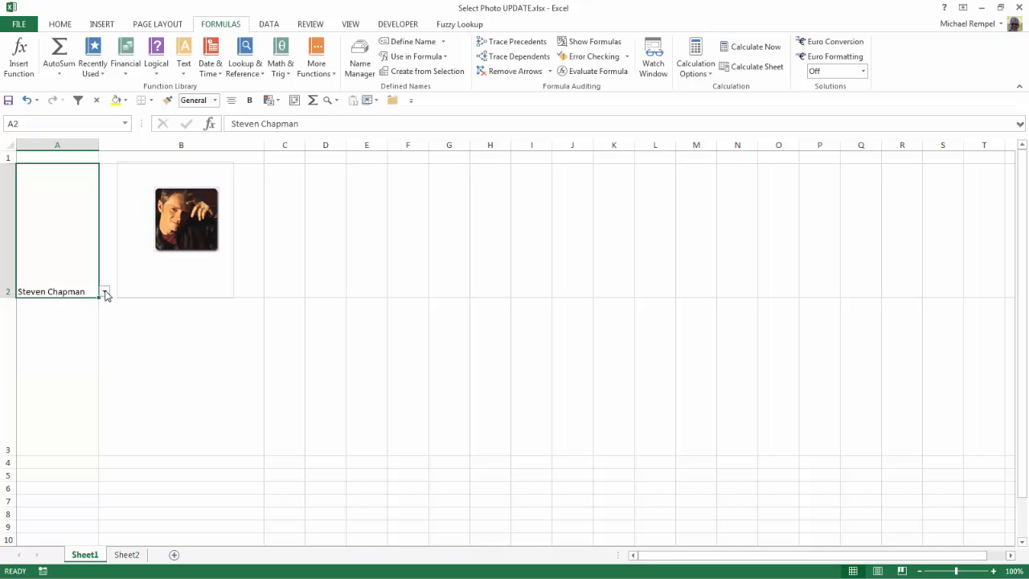
{"action": "left_click", "coordinate": [104, 292]}
{"action": "left_click", "coordinate": [71, 328]}
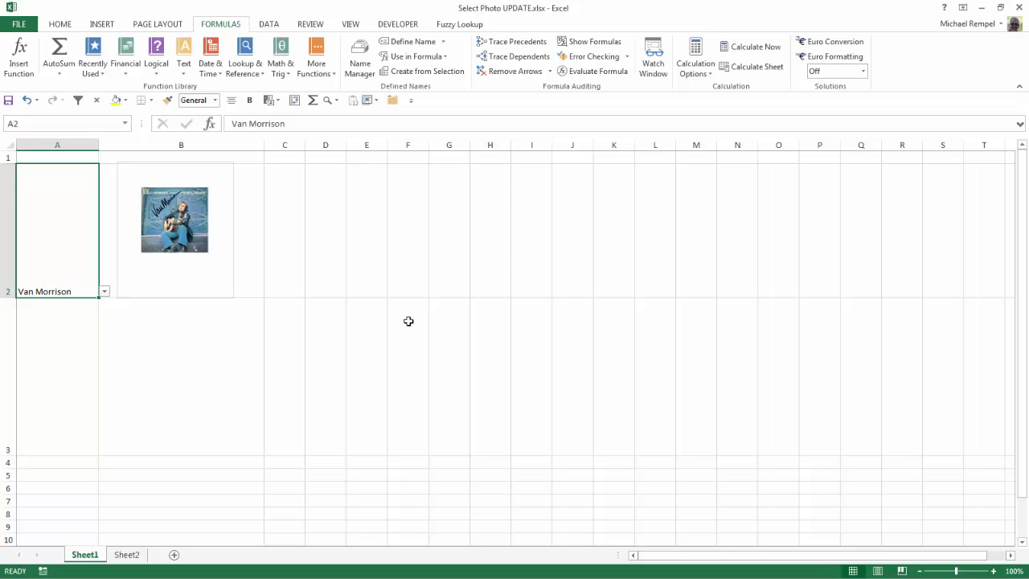
- Enter Excel Bytes in cell F2
{"action": "left_click", "coordinate": [409, 269]}
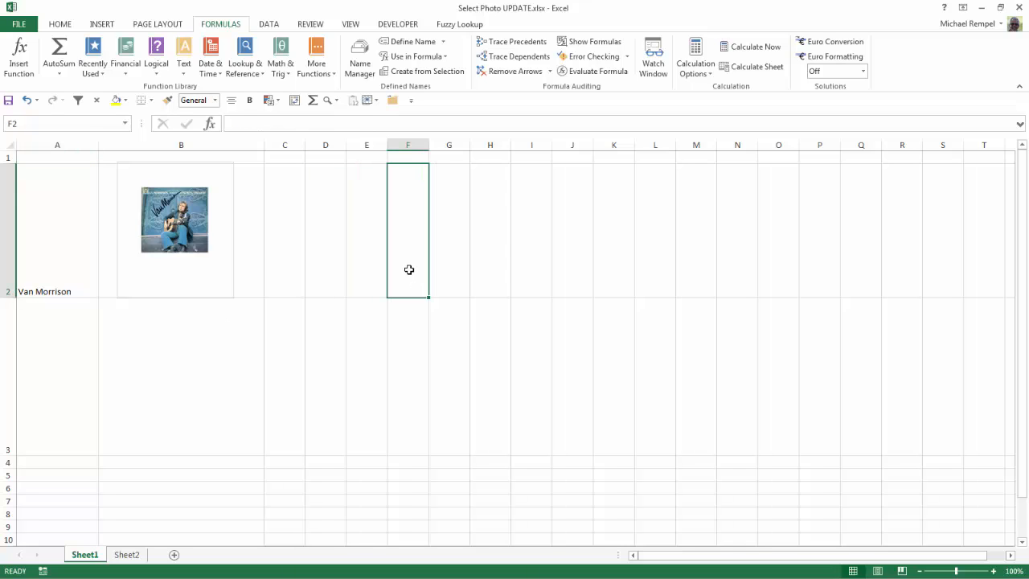
{"action": "type", "text": "eXC"}
{"action": "key", "text": "BackSpace"}
{"action": "key", "text": "BackSpace"}
{"action": "key", "text": "BackSpace"}
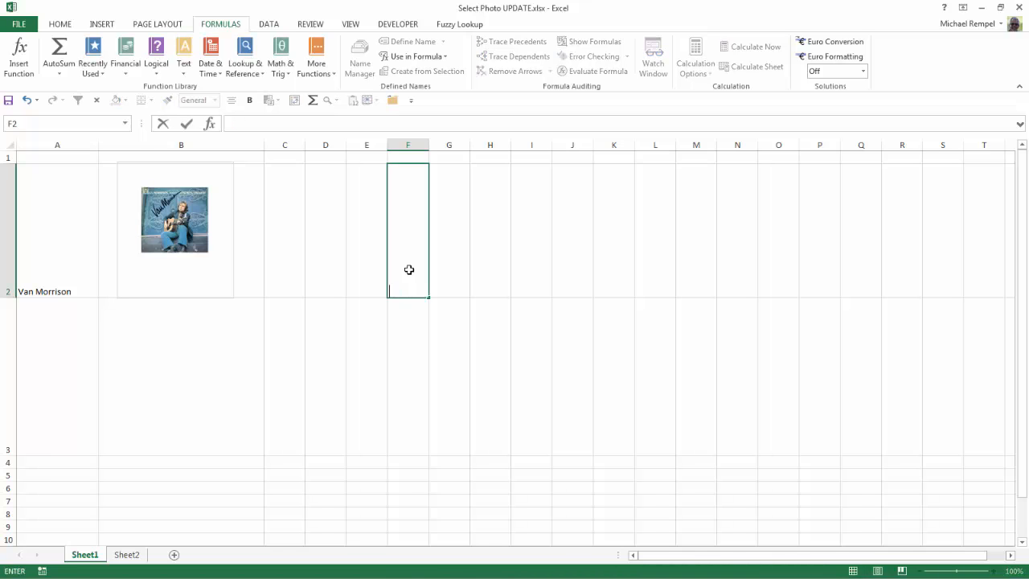
{"action": "type", "text": "Excel"}
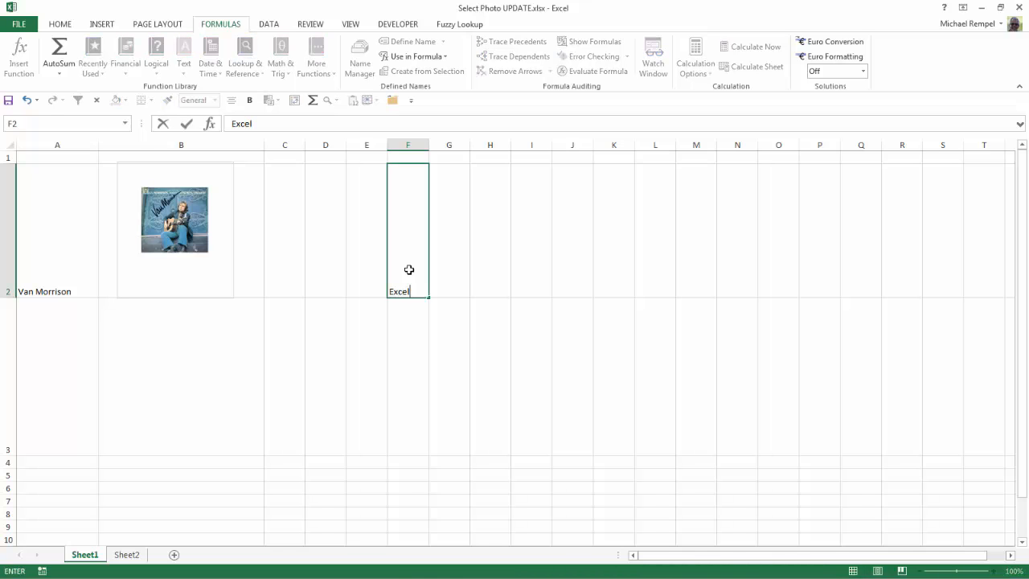
{"action": "type", "text": " Bytes"}
{"action": "key", "text": "Return"}
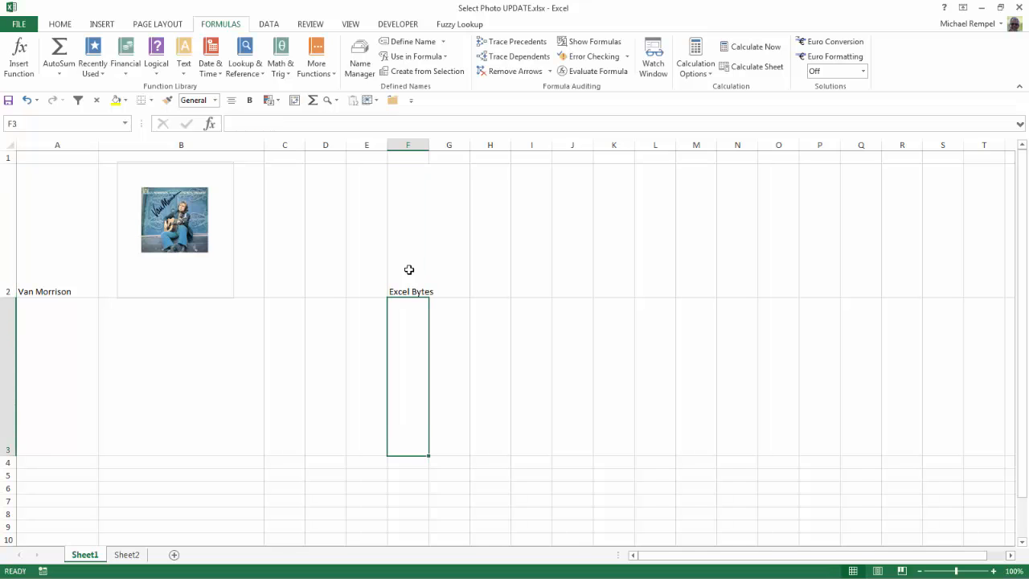
- Try to define the name Excel Bytes for cell F2 through the Name Box
{"action": "key", "text": "Up"}
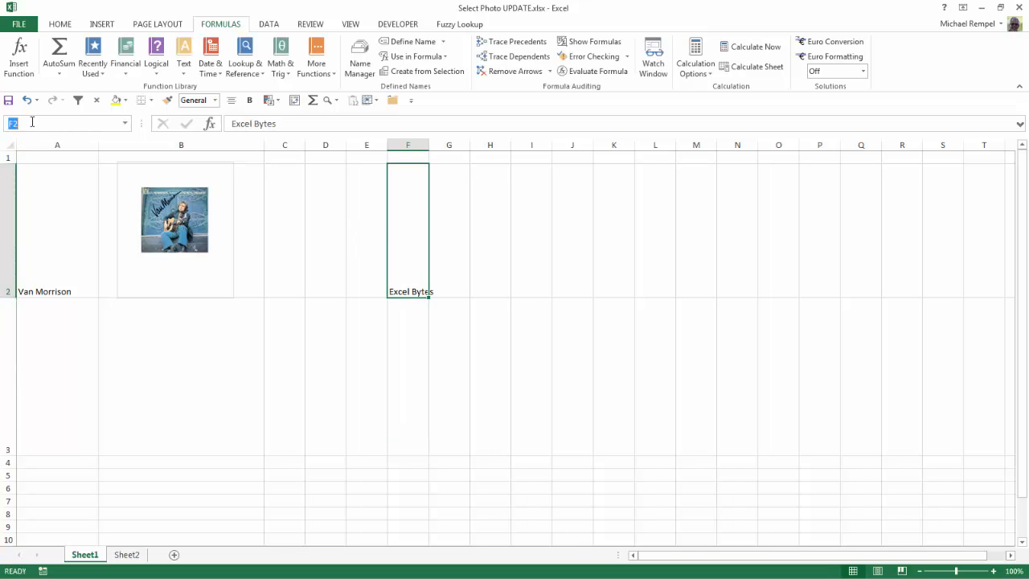
{"action": "type", "text": "Excel Bytes"}
{"action": "key", "text": "Return"}
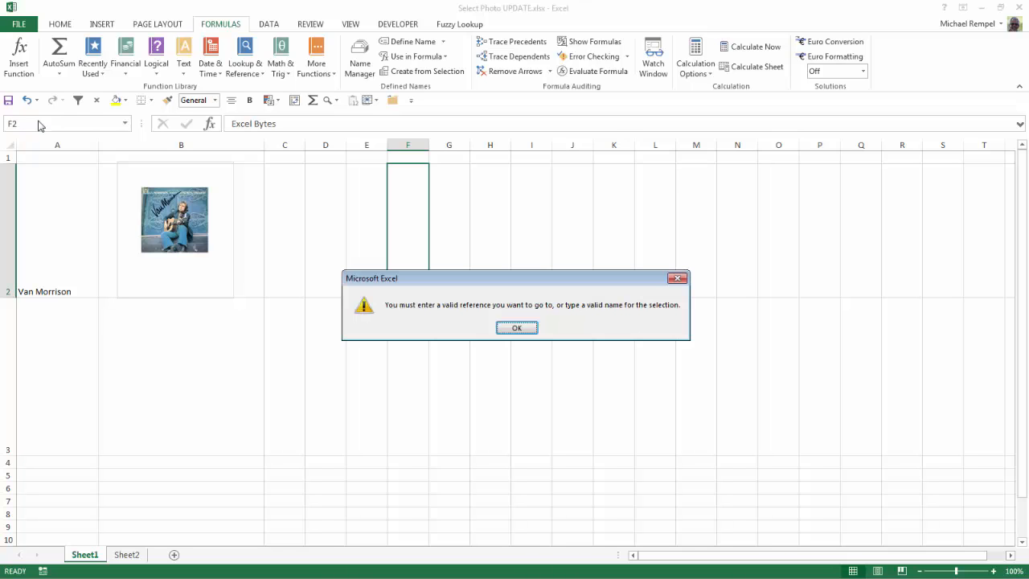
{"action": "left_click", "coordinate": [519, 328]}
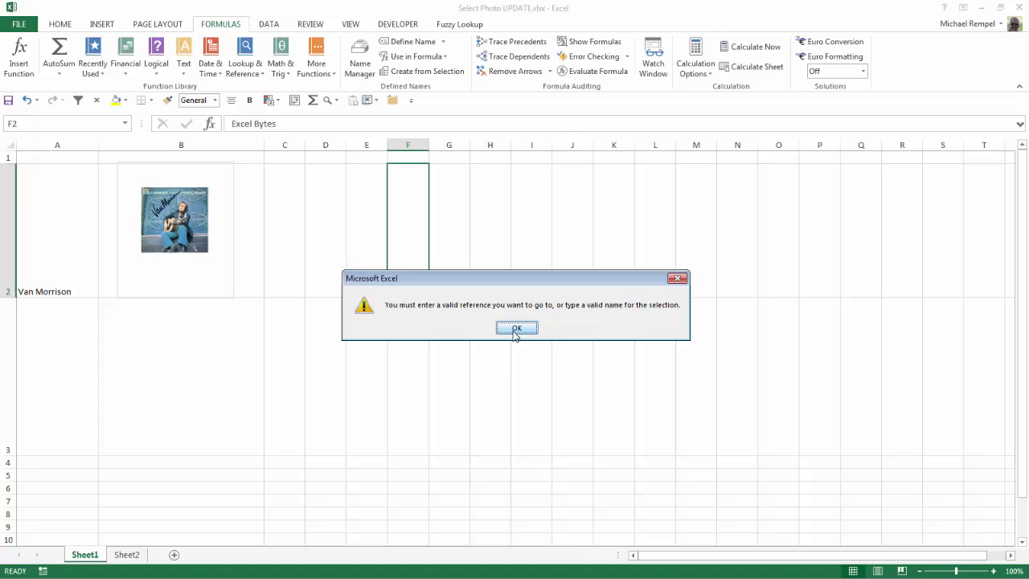
- Clear the Excel Bytes text from cell F2 on Sheet1
{"action": "left_click", "coordinate": [27, 121]}
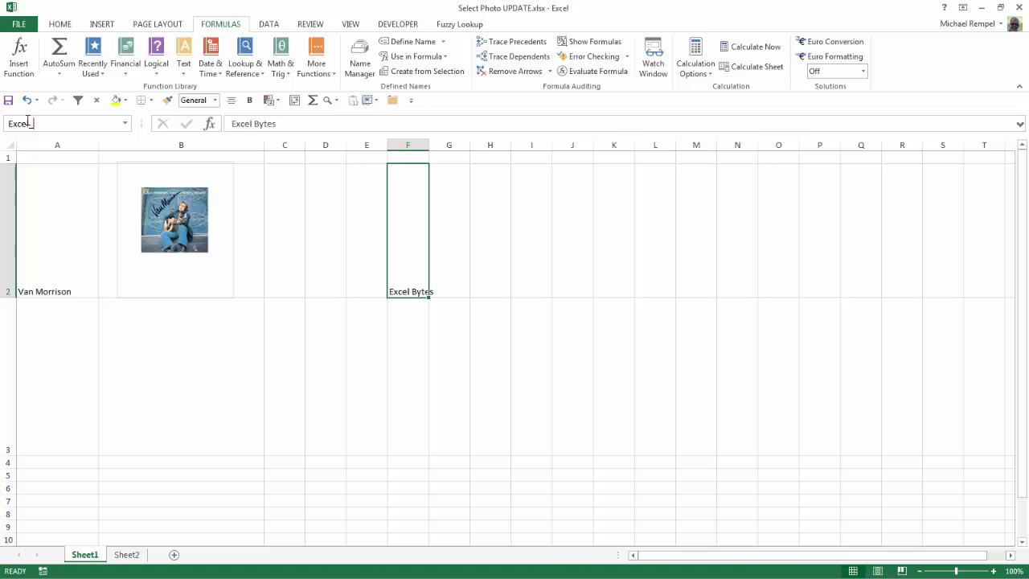
{"action": "key", "text": "Return"}
{"action": "key", "text": "Up"}
{"action": "left_click", "coordinate": [402, 281]}
{"action": "left_click", "coordinate": [8, 267]}
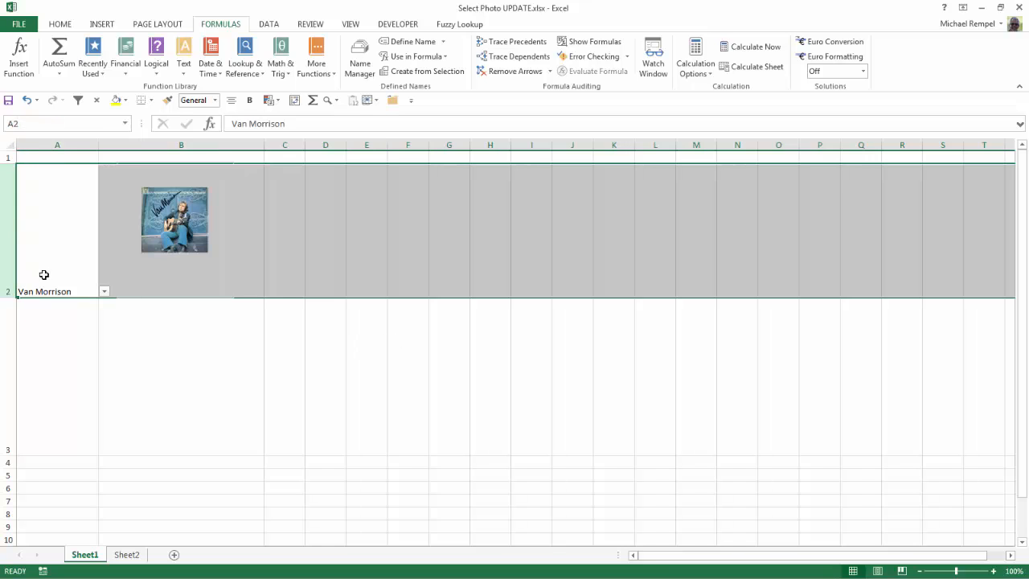
- Open the artist dropdown in A2 and close it without changing the selection
{"action": "left_click", "coordinate": [44, 275]}
{"action": "left_click", "coordinate": [104, 291]}
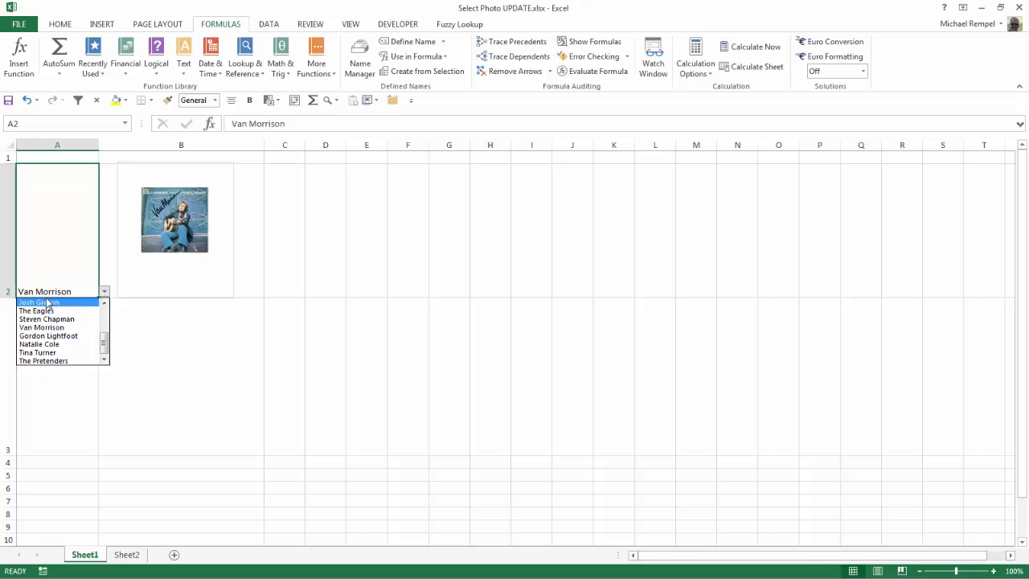
{"action": "left_click", "coordinate": [336, 347]}
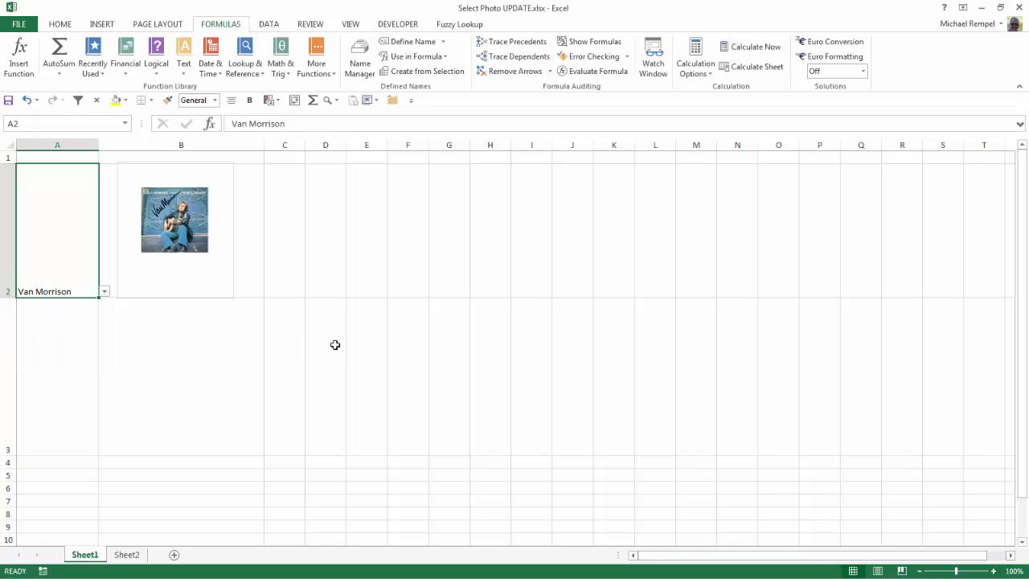
- Inspect the names given to the album photo cells on Sheet2
{"action": "left_click", "coordinate": [127, 555]}
{"action": "scroll", "coordinate": [202, 374], "scroll_direction": "up", "scroll_amount": 2}
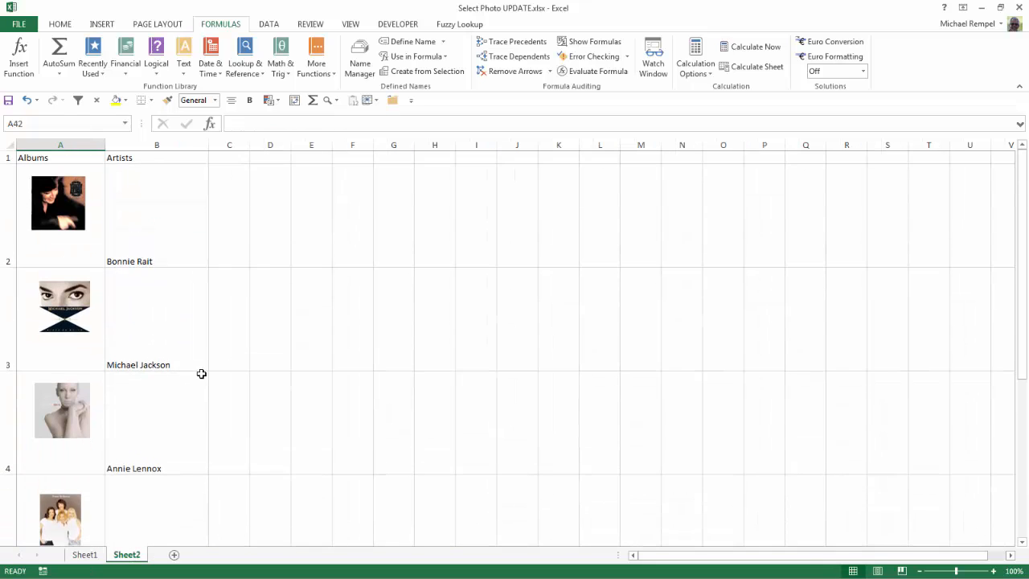
{"action": "left_click", "coordinate": [227, 238]}
{"action": "key", "text": "Left"}
{"action": "key", "text": "Left"}
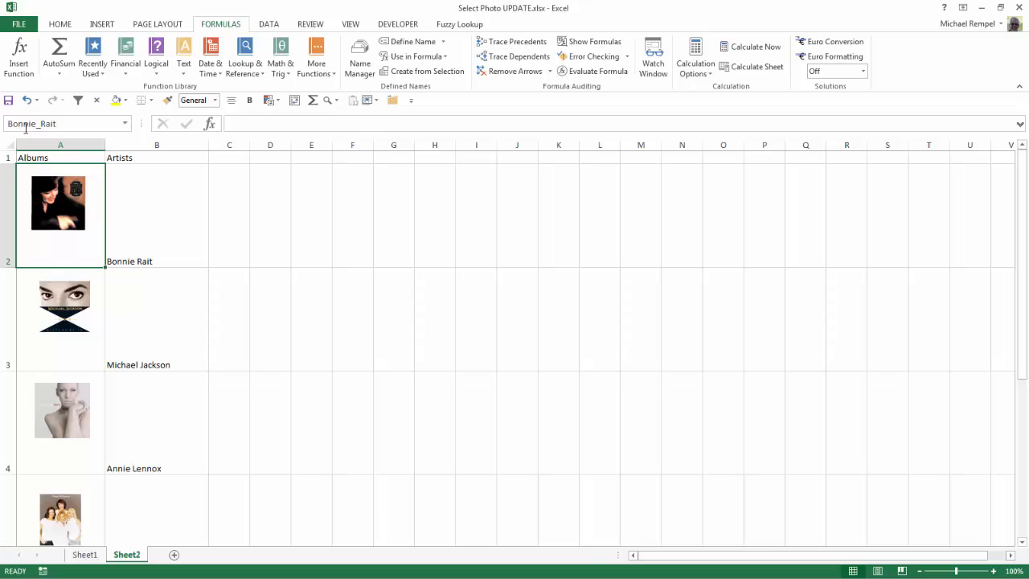
{"action": "left_click", "coordinate": [84, 309]}
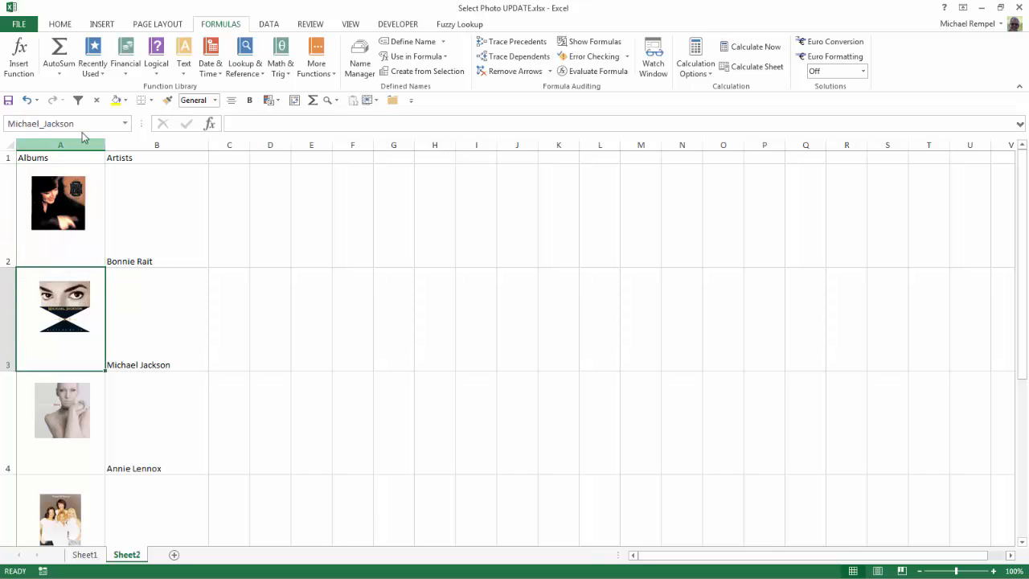
{"action": "key", "text": "Down"}
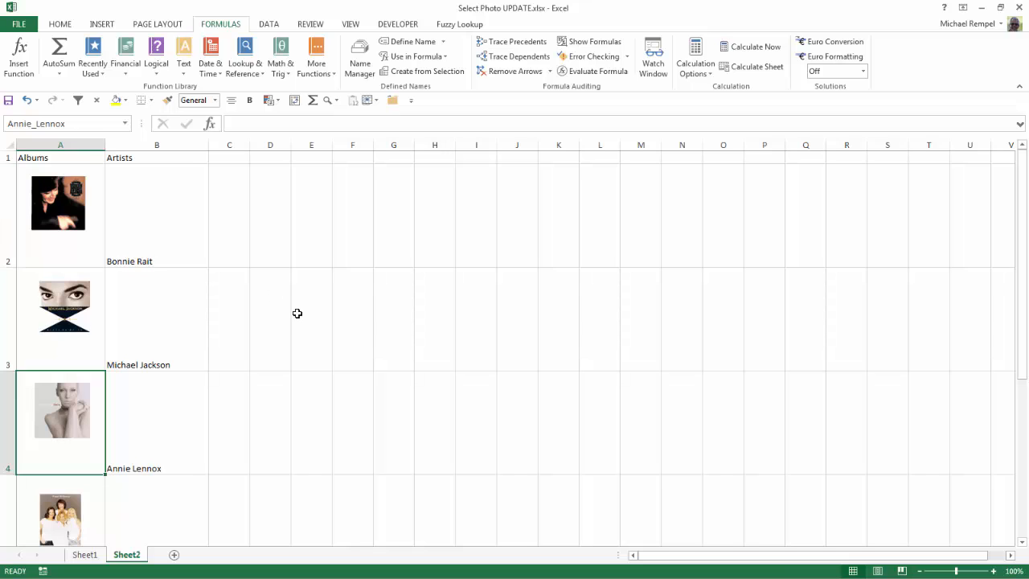
- Open the Name Manager with the linked picture selected to examine the AlbumArt name
{"action": "left_click", "coordinate": [80, 555]}
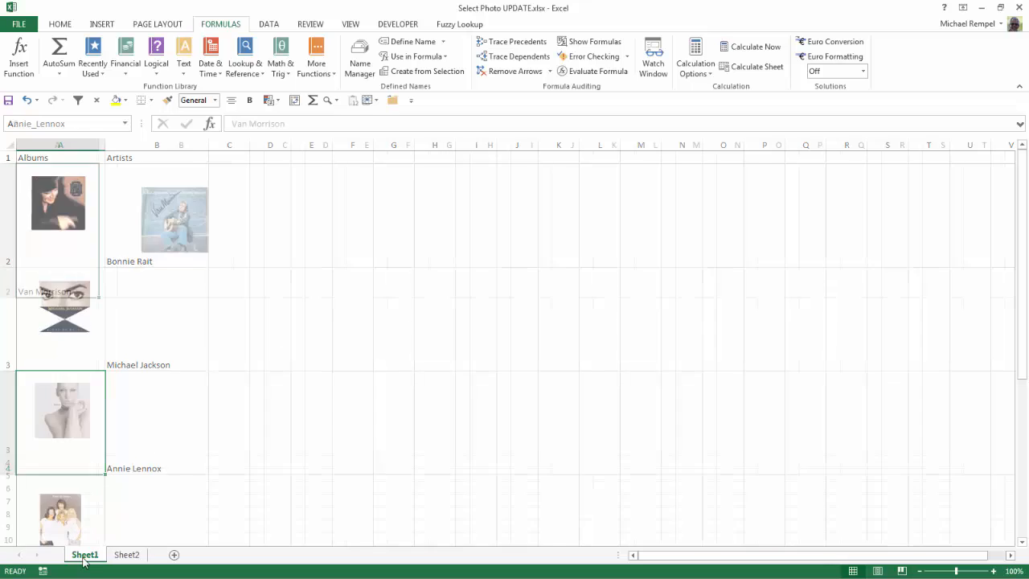
{"action": "left_click", "coordinate": [127, 253]}
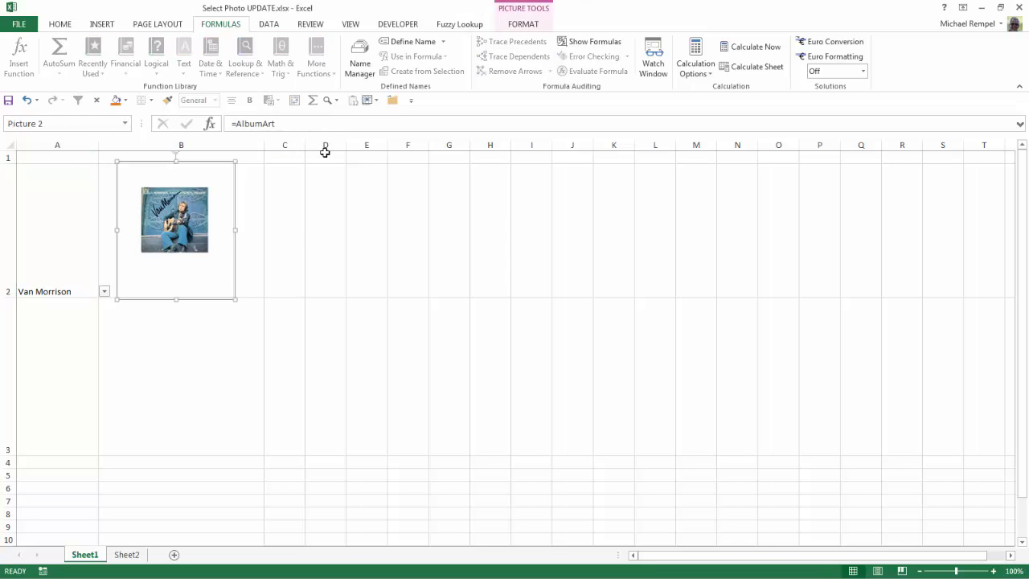
{"action": "left_click", "coordinate": [358, 65]}
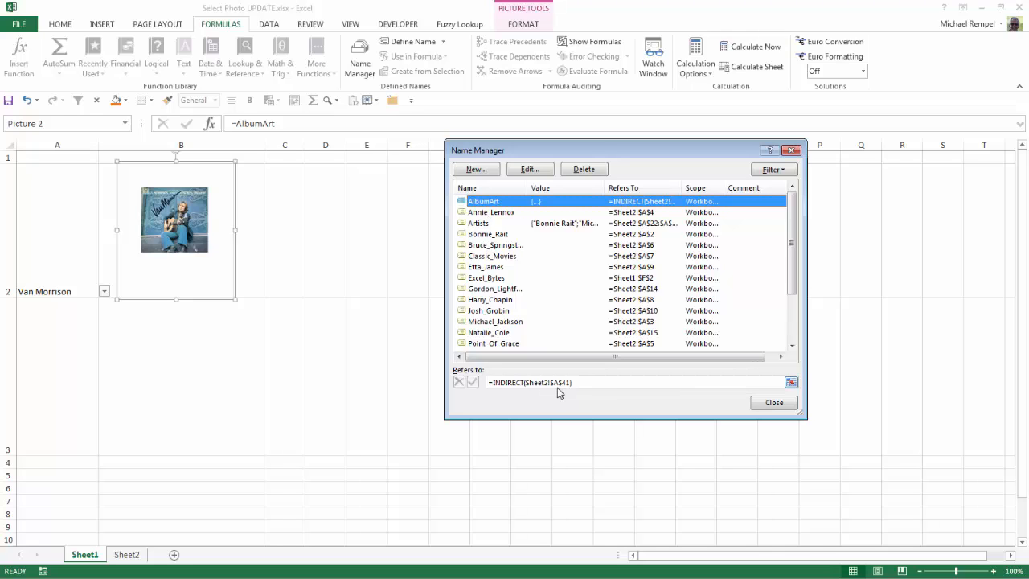
{"action": "left_click", "coordinate": [774, 403]}
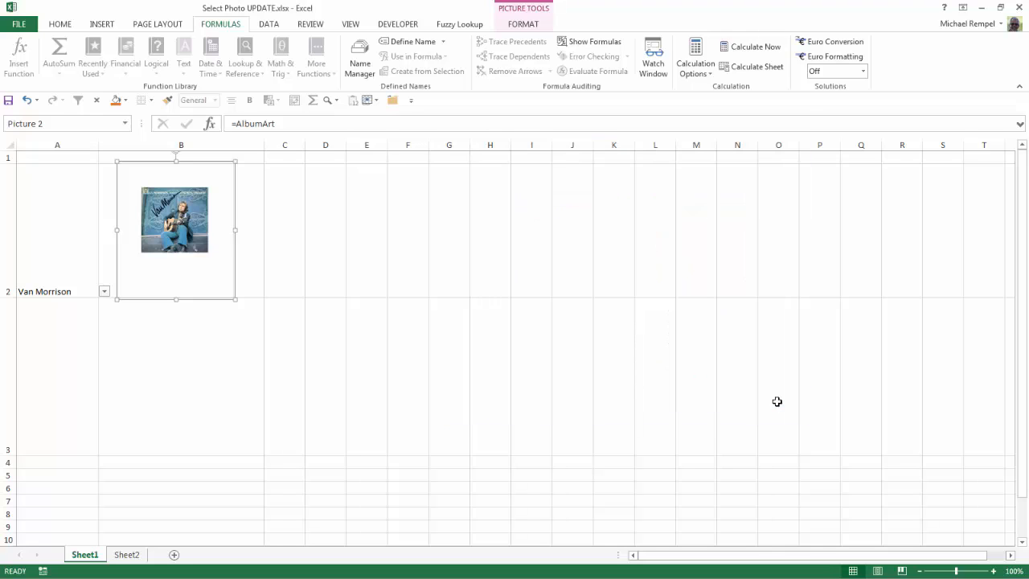
{"action": "left_click", "coordinate": [384, 225]}
{"action": "left_click", "coordinate": [41, 217]}
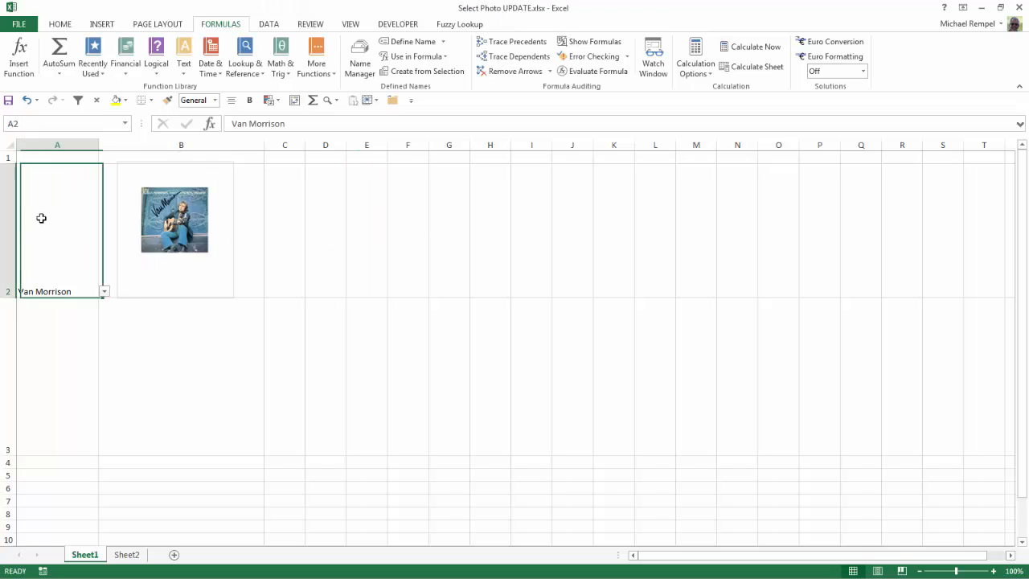
- Inspect the VLOOKUP formula in cell A41 on Sheet2
{"action": "left_click", "coordinate": [128, 555]}
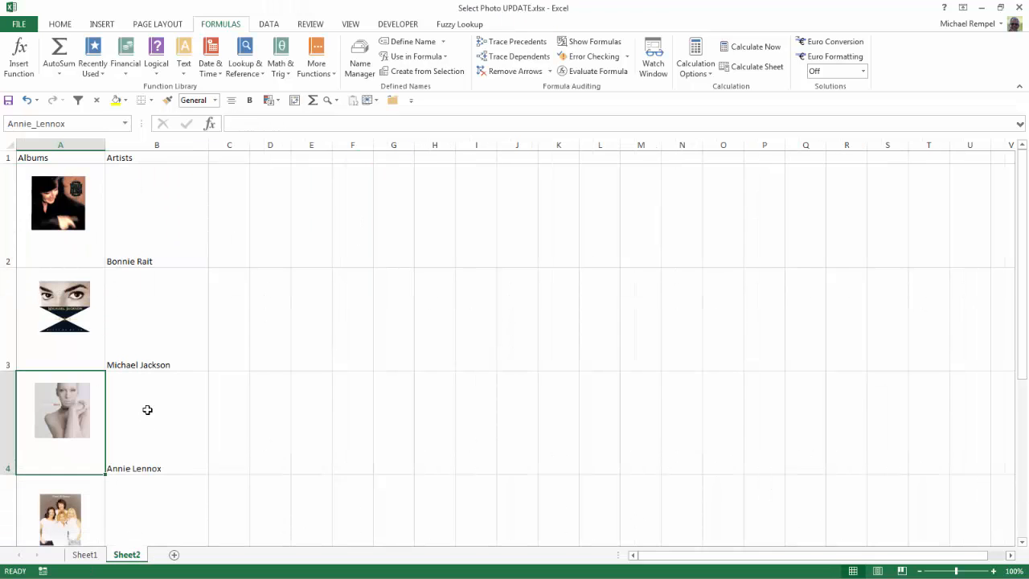
{"action": "scroll", "coordinate": [148, 409], "scroll_direction": "down", "scroll_amount": 2}
{"action": "scroll", "coordinate": [147, 409], "scroll_direction": "down", "scroll_amount": 5}
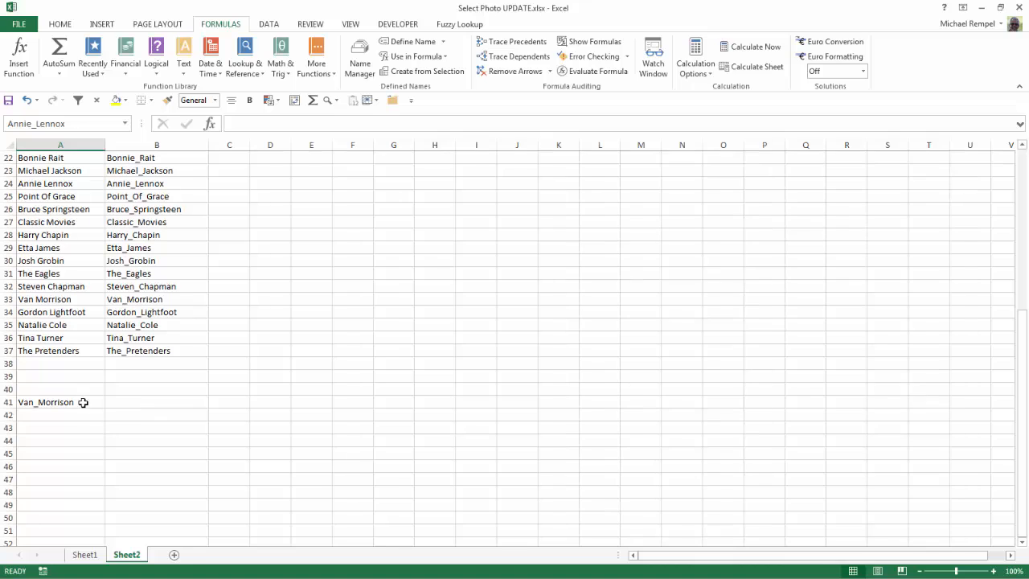
{"action": "left_click", "coordinate": [57, 411]}
{"action": "left_click", "coordinate": [54, 402]}
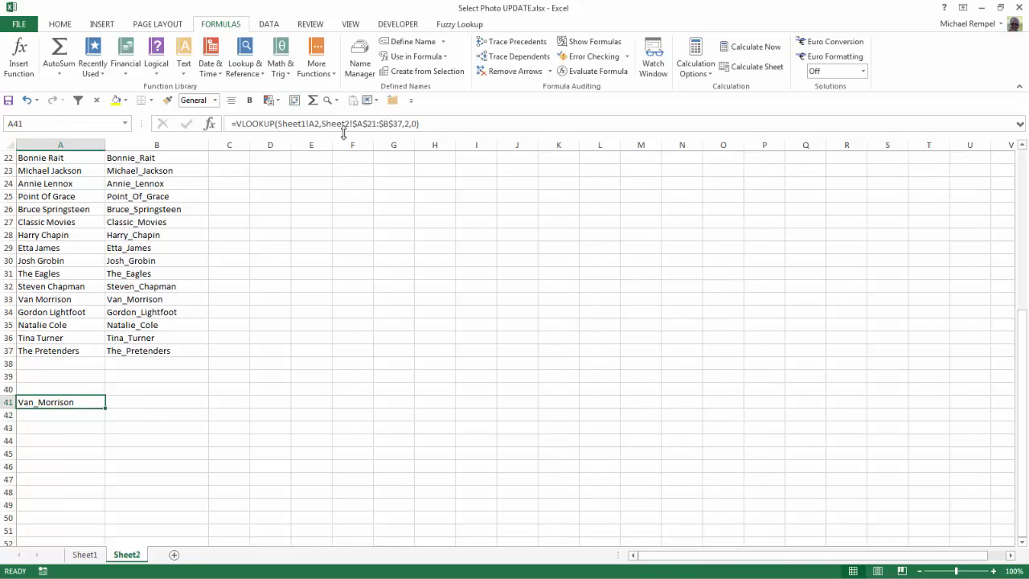
- Review the Artists list in A22:A37 and its underscored names on Sheet2
{"action": "scroll", "coordinate": [341, 232], "scroll_direction": "up", "scroll_amount": 1}
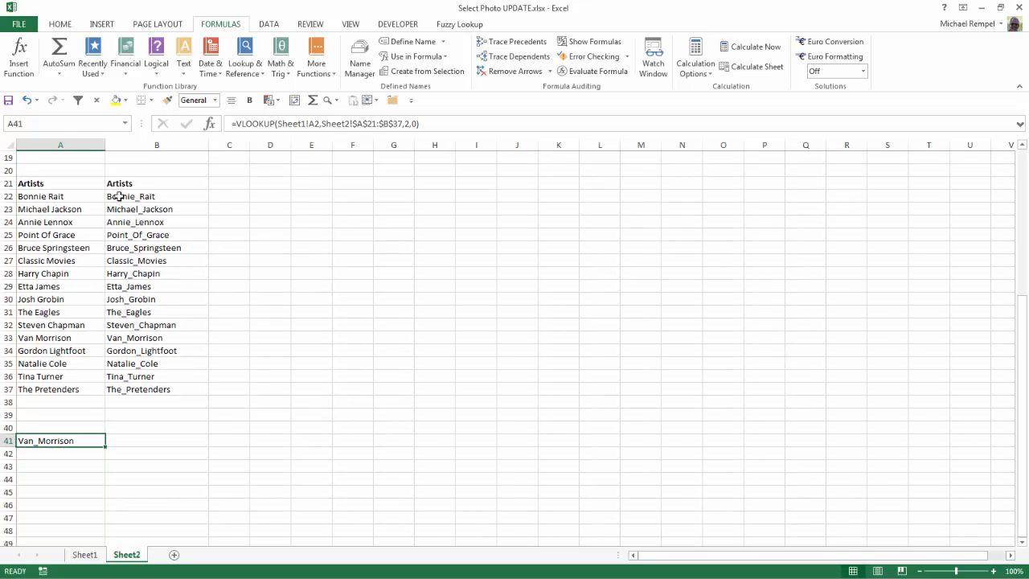
{"action": "left_click_drag", "start_coordinate": [59, 197], "coordinate": [61, 391]}
{"action": "left_click", "coordinate": [84, 555]}
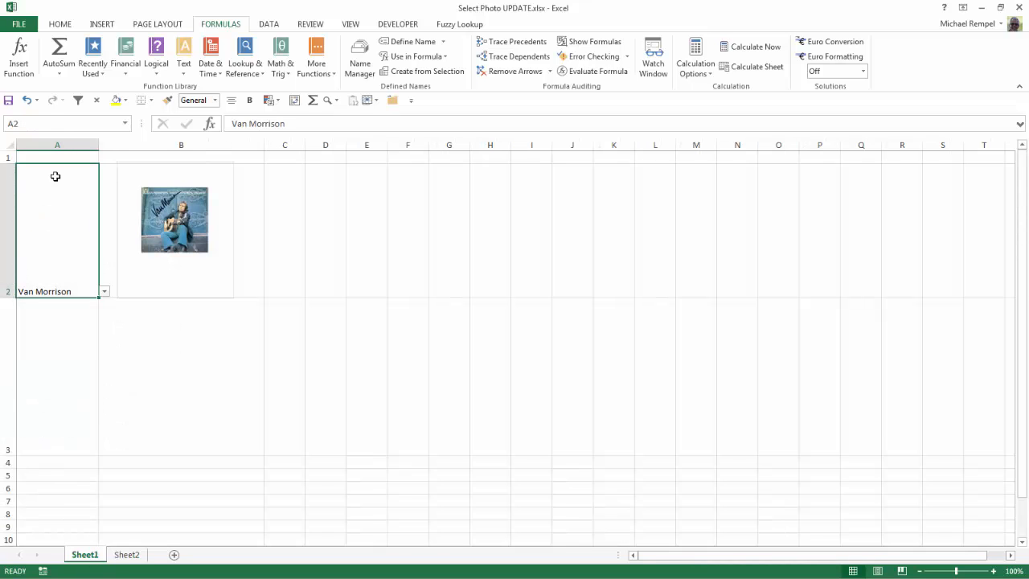
{"action": "left_click", "coordinate": [126, 555]}
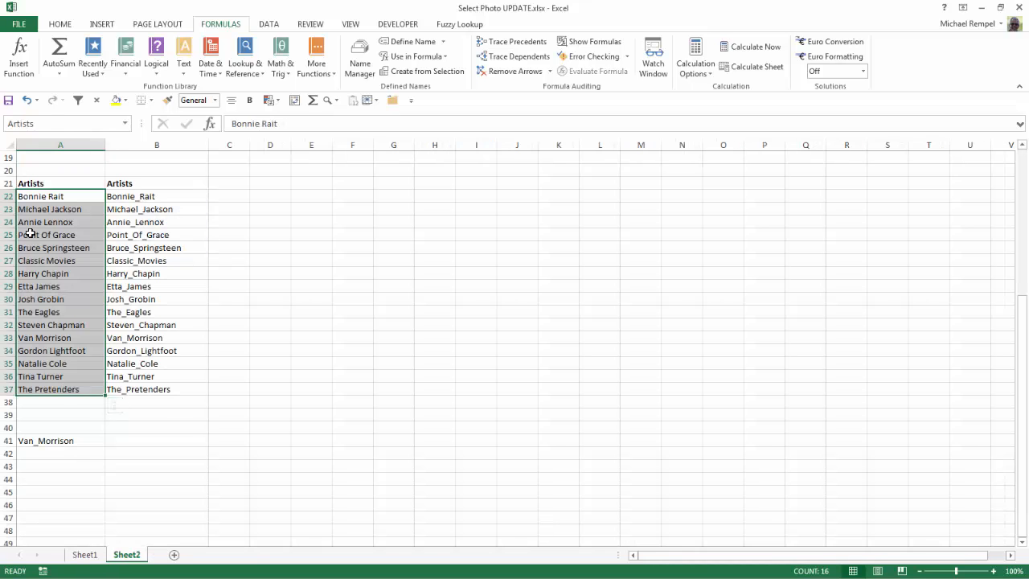
{"action": "left_click", "coordinate": [40, 234]}
{"action": "left_click", "coordinate": [125, 235]}
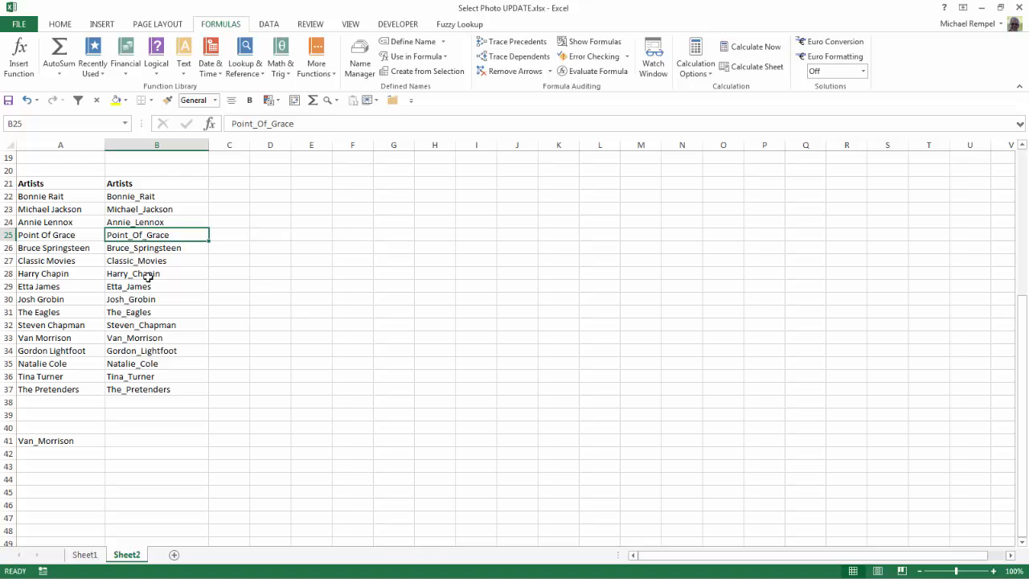
{"action": "scroll", "coordinate": [263, 328], "scroll_direction": "up", "scroll_amount": 6}
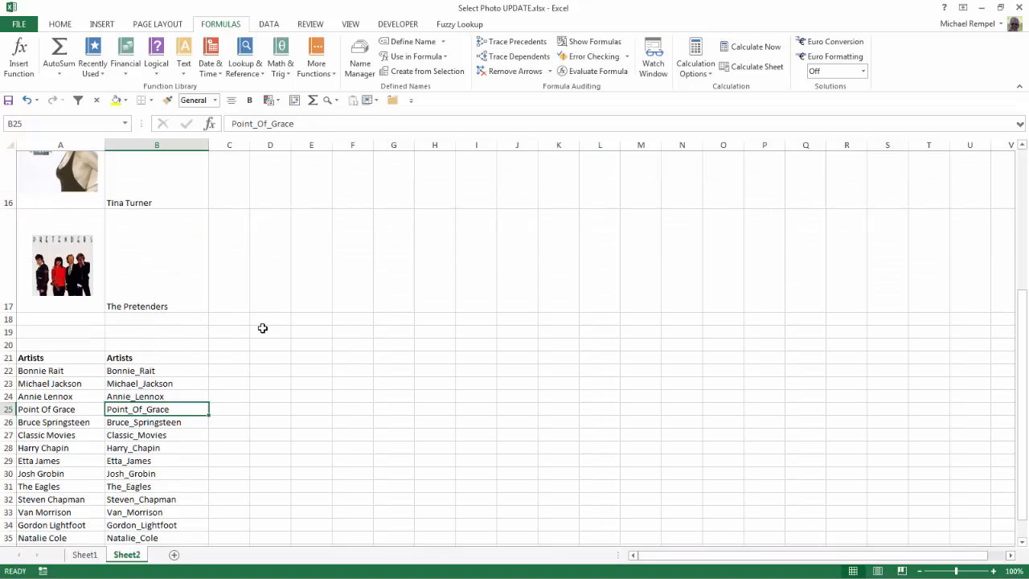
{"action": "left_click", "coordinate": [70, 233]}
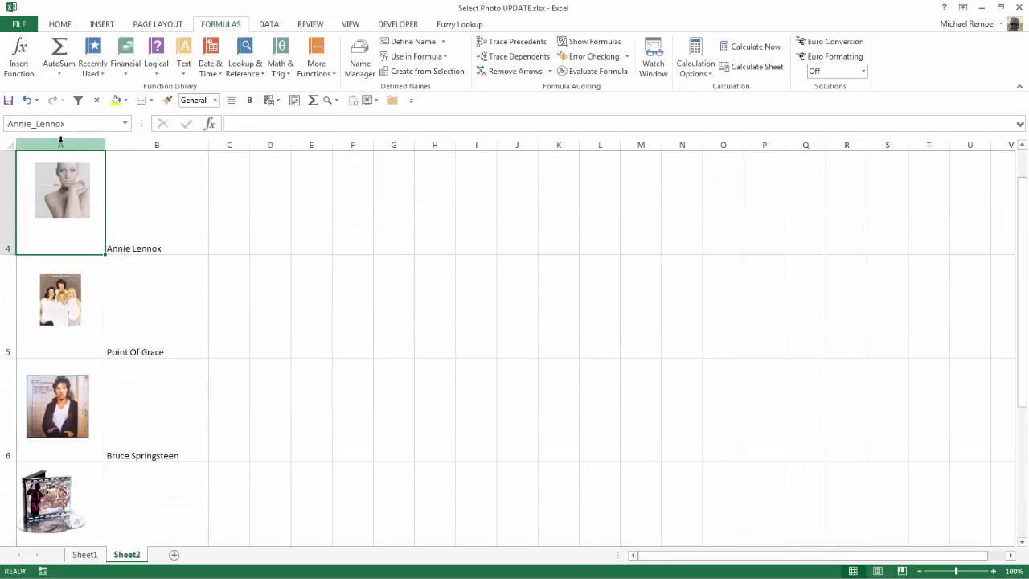
{"action": "left_click", "coordinate": [84, 554]}
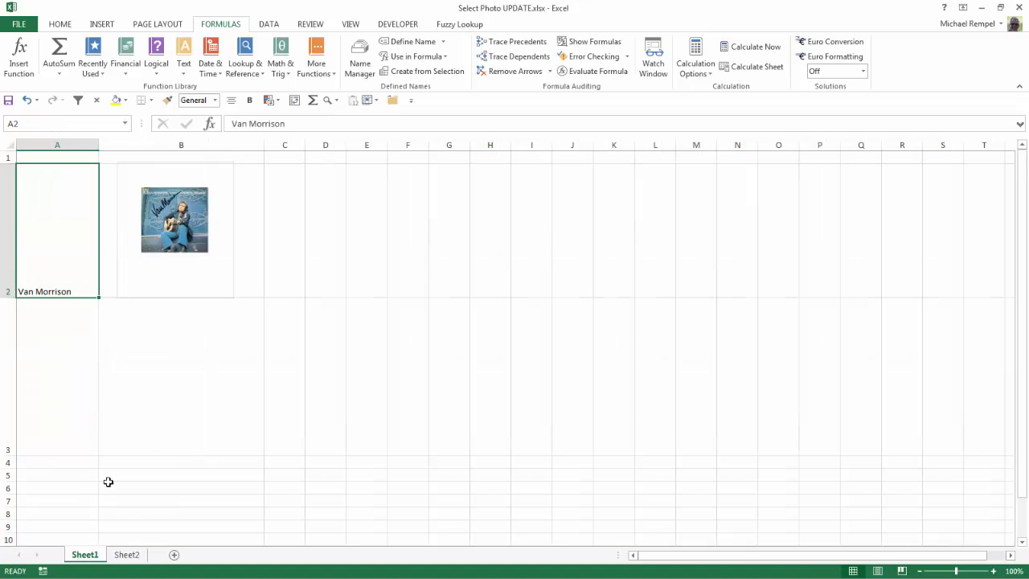
- Reopen the Name Manager from the linked picture to review the AlbumArt INDIRECT reference
{"action": "left_click", "coordinate": [160, 237]}
{"action": "left_click", "coordinate": [360, 68]}
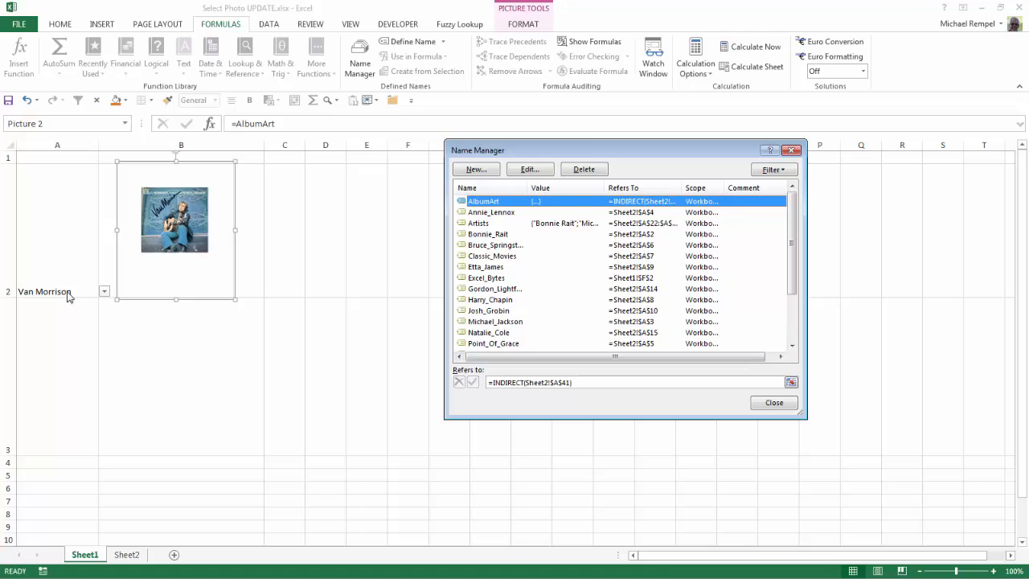
{"action": "left_click", "coordinate": [770, 404]}
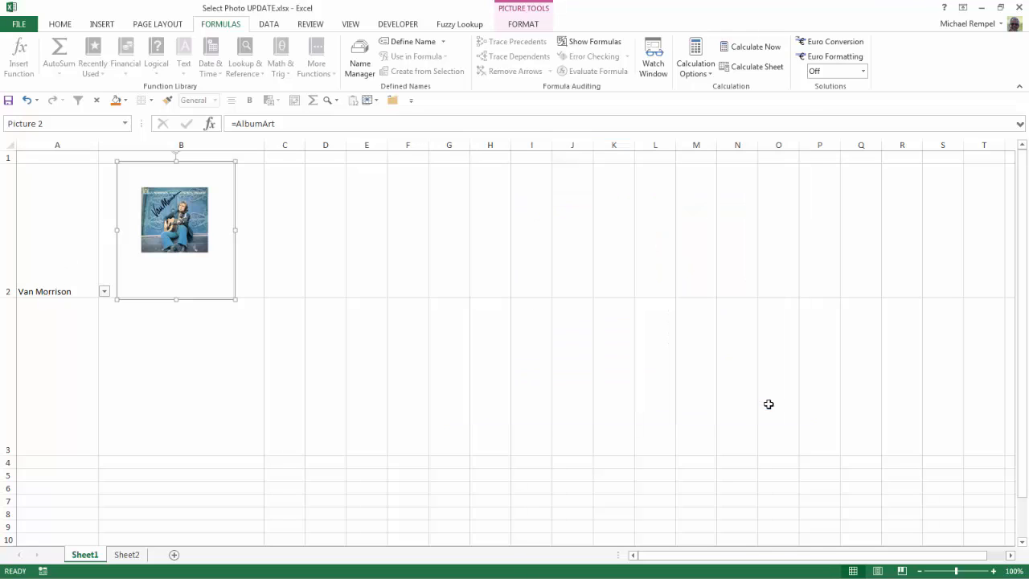
{"action": "left_click", "coordinate": [495, 386]}
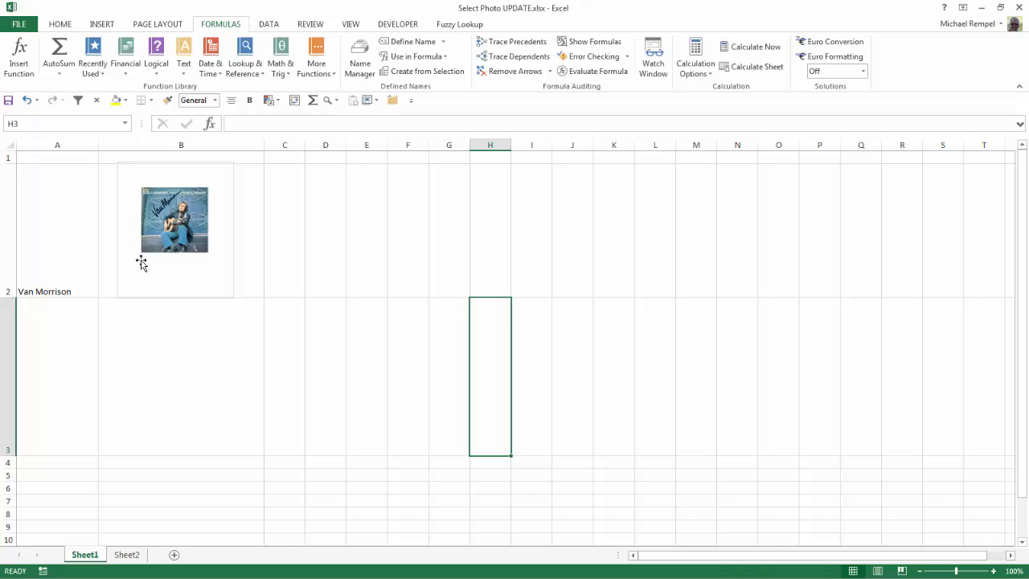
{"action": "left_click", "coordinate": [268, 363]}
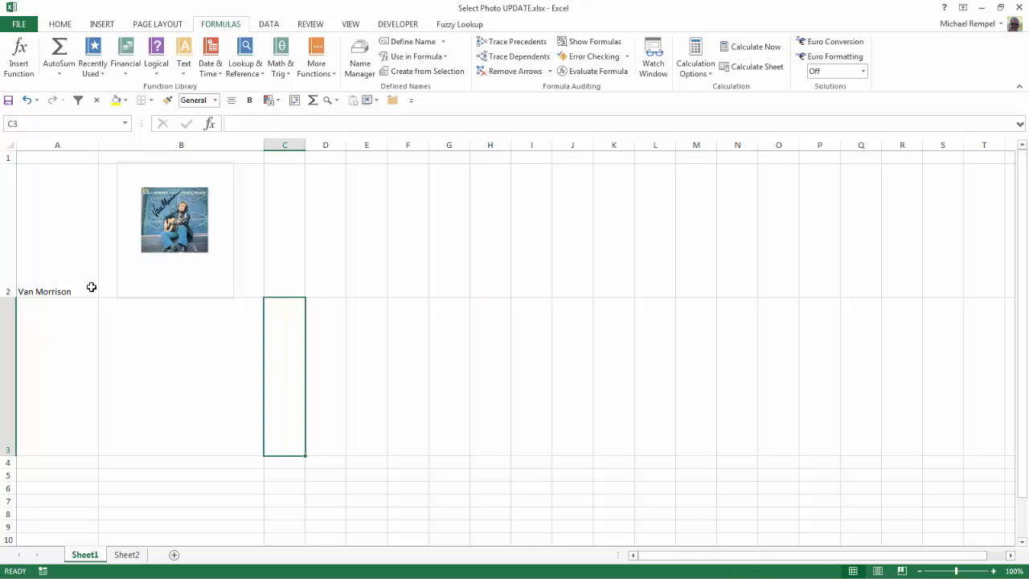
{"action": "left_click", "coordinate": [85, 281]}
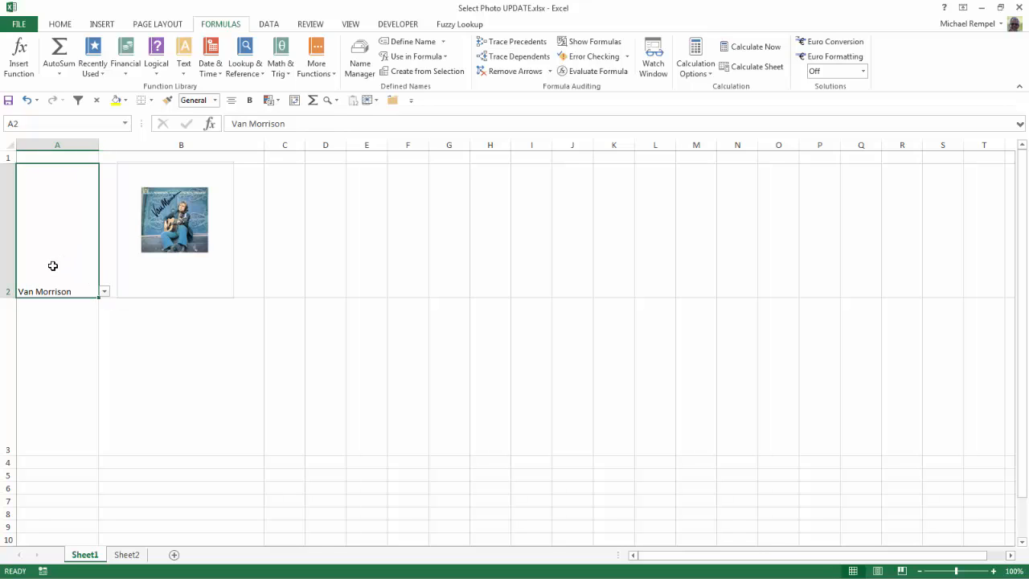
- Copy the artist dropdown cell A2 and paste it into A3 on Sheet1
{"action": "key", "text": "ctrl+c"}
{"action": "key", "text": "Down"}
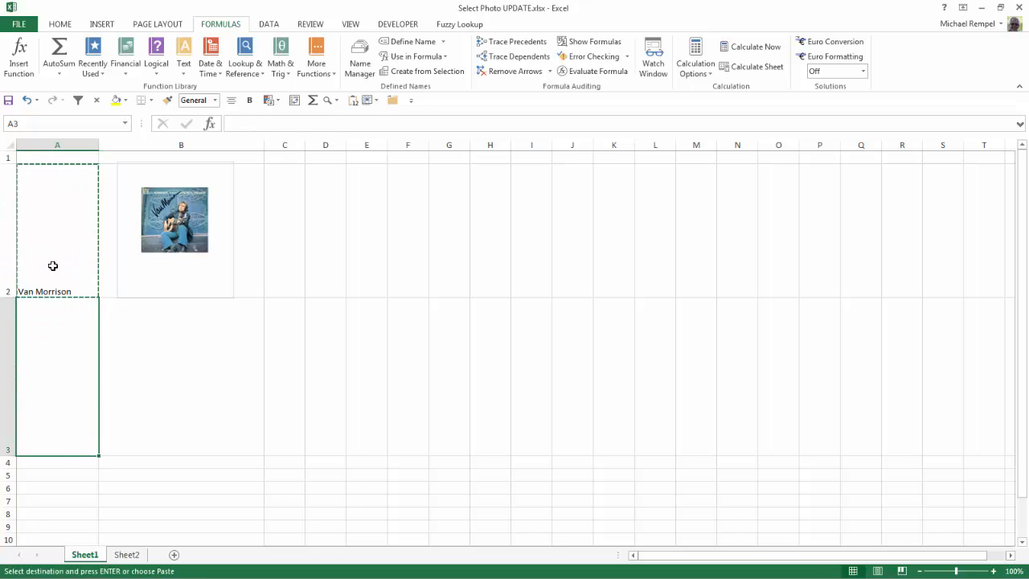
{"action": "key", "text": "Return"}
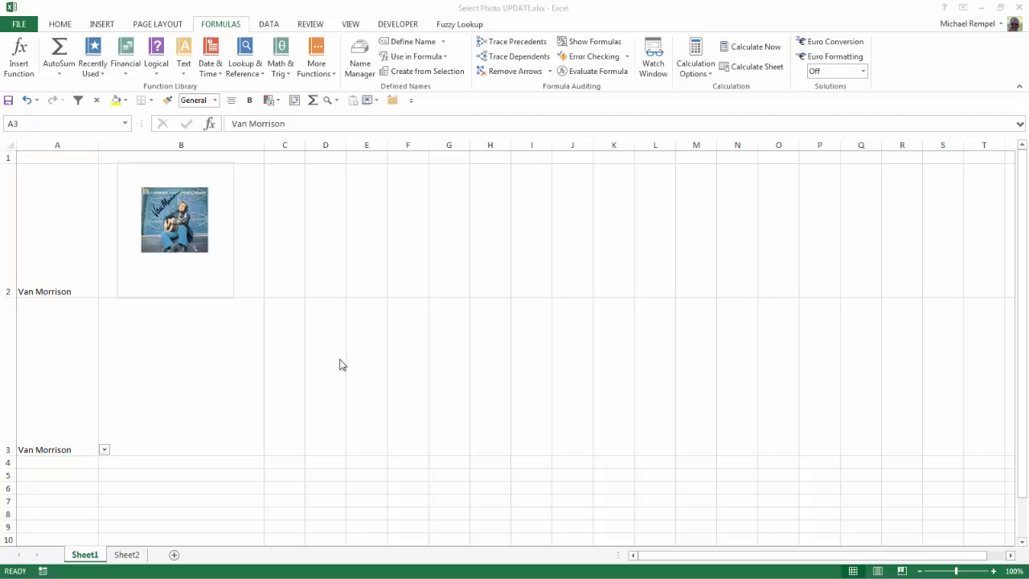
{"action": "left_click", "coordinate": [122, 567]}
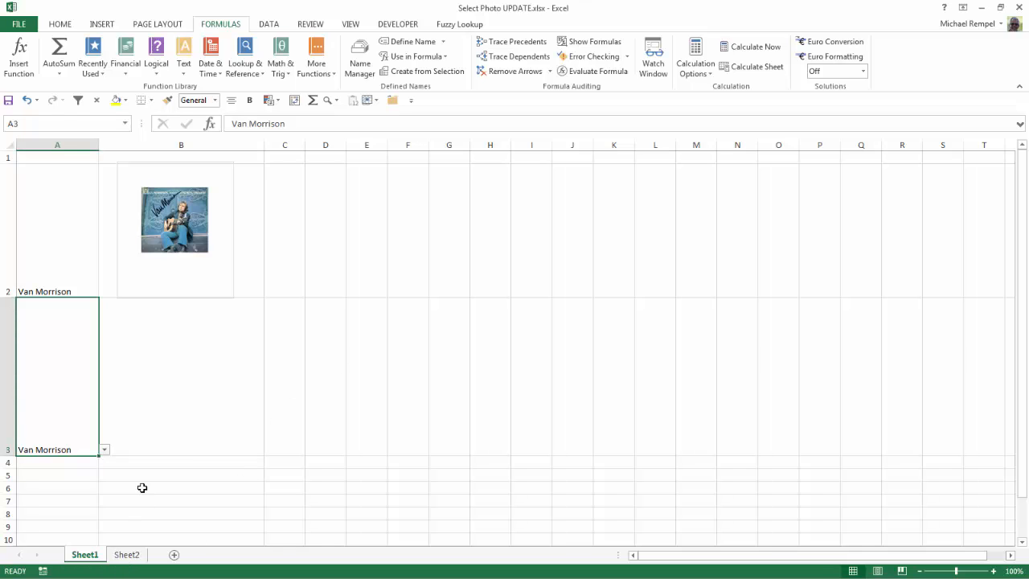
- Check the VLOOKUP formula in cell A41 on Sheet2 again
{"action": "left_click", "coordinate": [142, 555]}
{"action": "scroll", "coordinate": [133, 496], "scroll_direction": "down", "scroll_amount": 5}
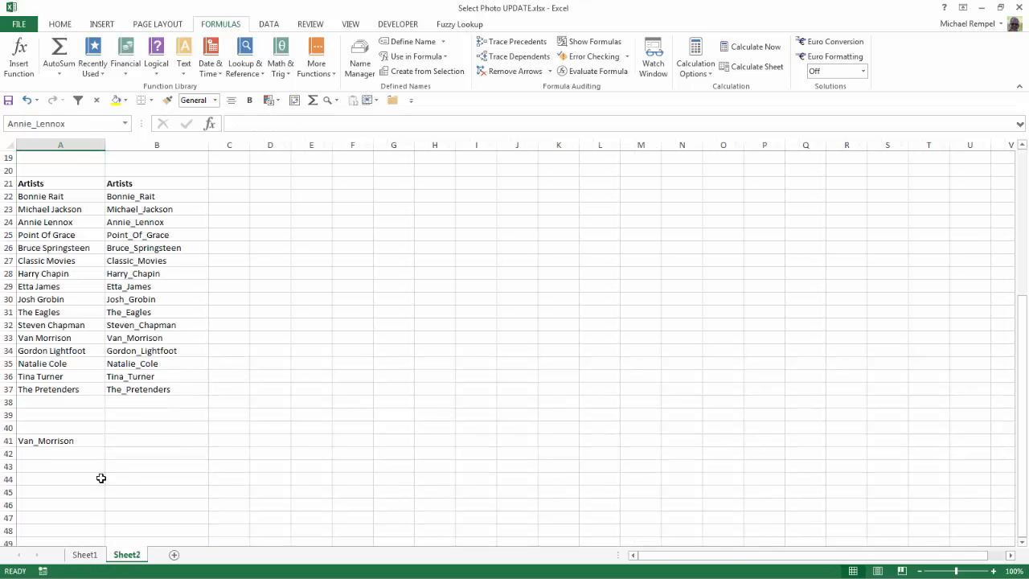
{"action": "left_click", "coordinate": [54, 430]}
{"action": "left_click", "coordinate": [54, 442]}
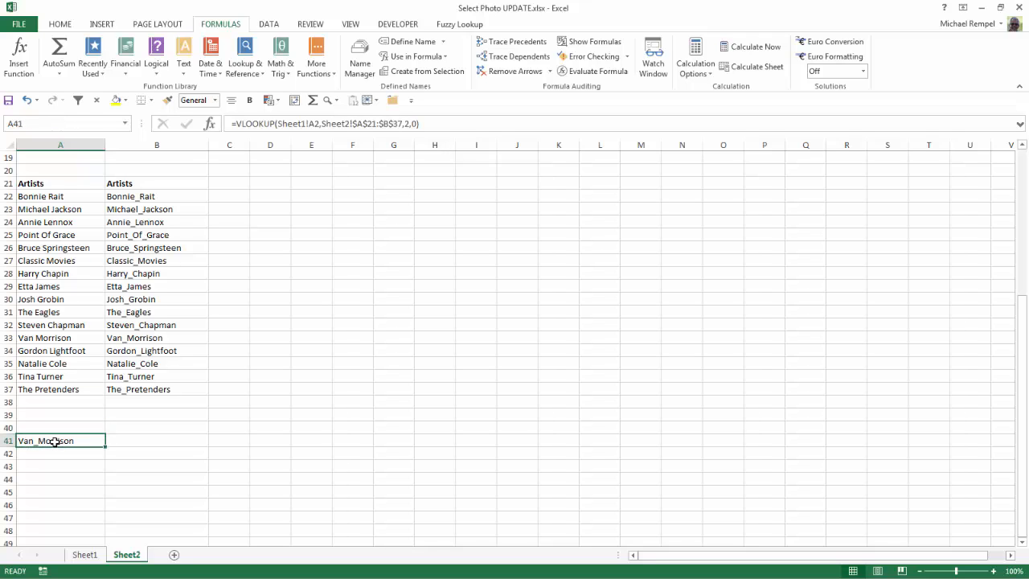
- Copy the VLOOKUP formula from A41 into A42 on Sheet2 so it references Sheet1!A3
{"action": "key", "text": "ctrl+c"}
{"action": "key", "text": "Down"}
{"action": "key", "text": "Return"}
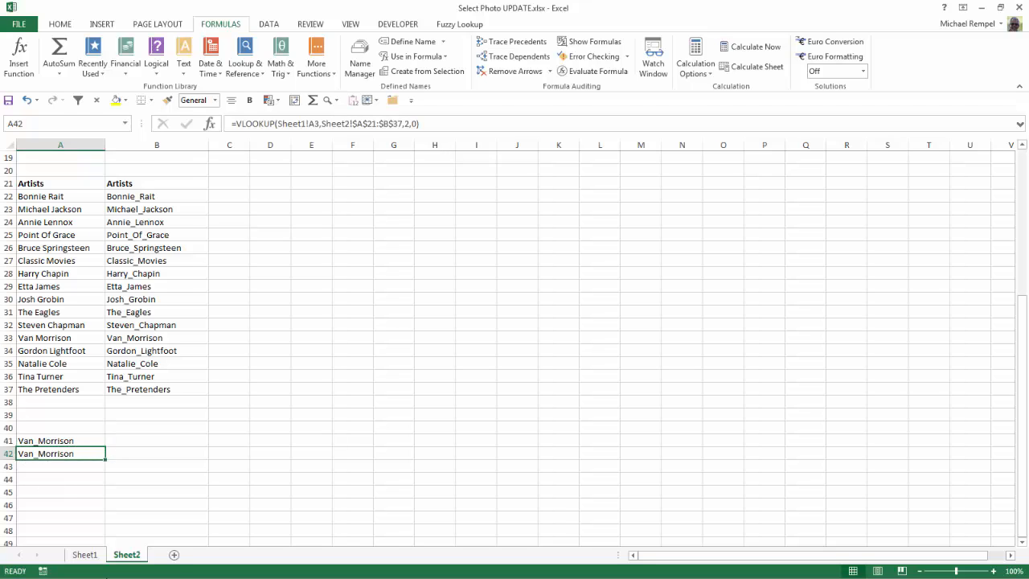
- Choose The Eagles in the dropdown in A3 on Sheet1 and check the lookup result in A42 on Sheet2
{"action": "left_click", "coordinate": [85, 555]}
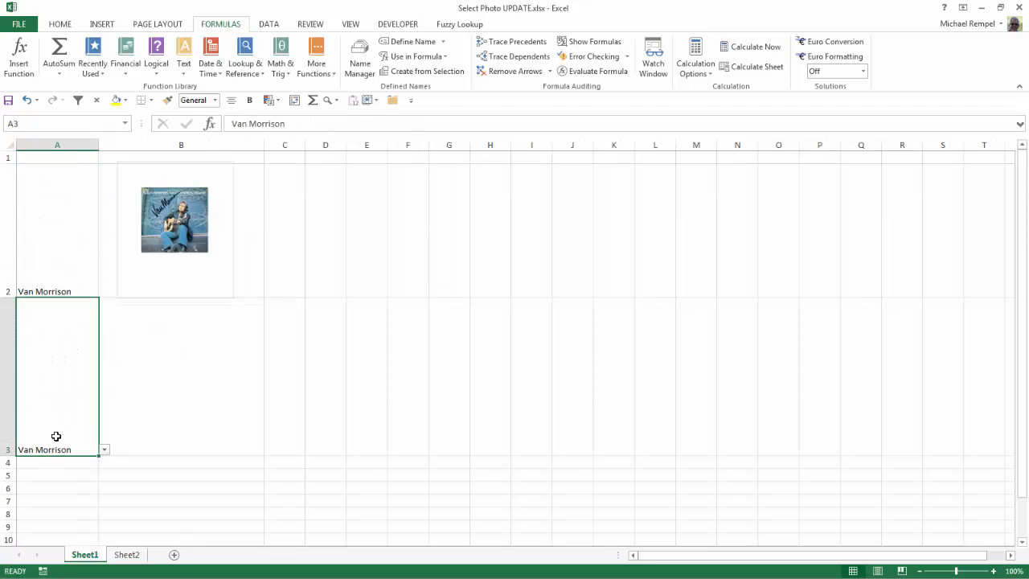
{"action": "left_click", "coordinate": [104, 450]}
{"action": "left_click", "coordinate": [71, 469]}
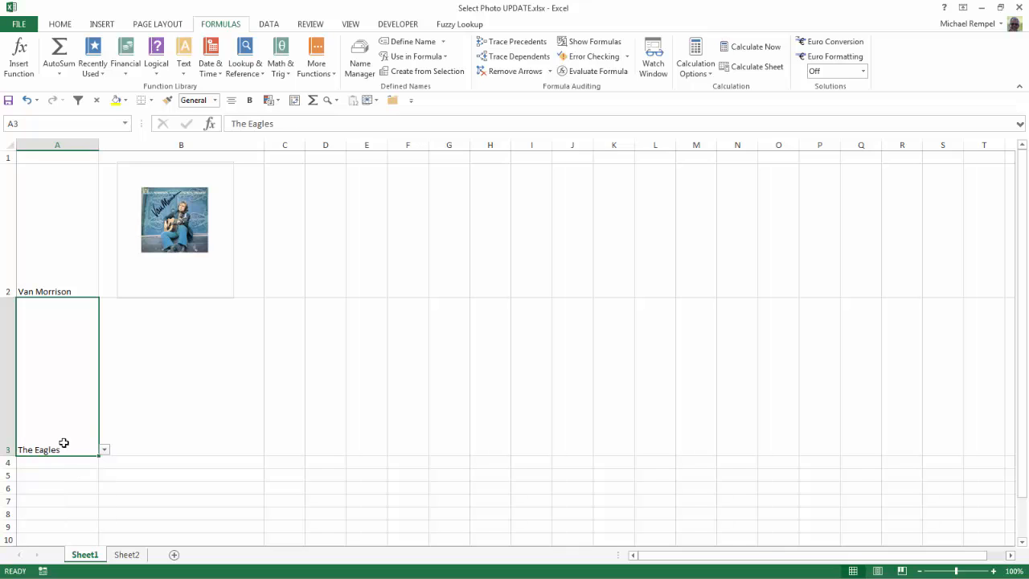
{"action": "left_click", "coordinate": [131, 555]}
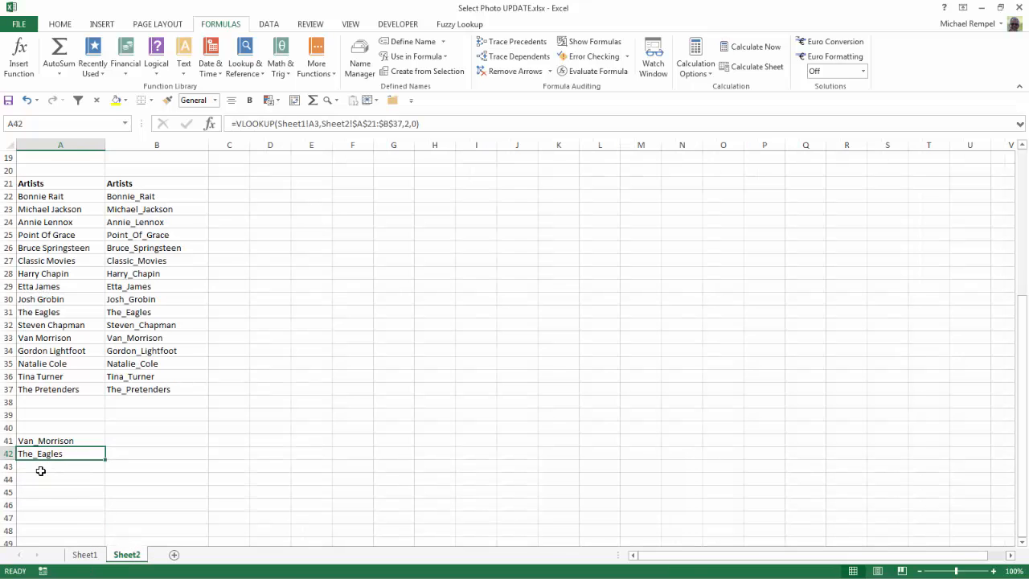
{"action": "left_click", "coordinate": [40, 471]}
{"action": "key", "text": "Down"}
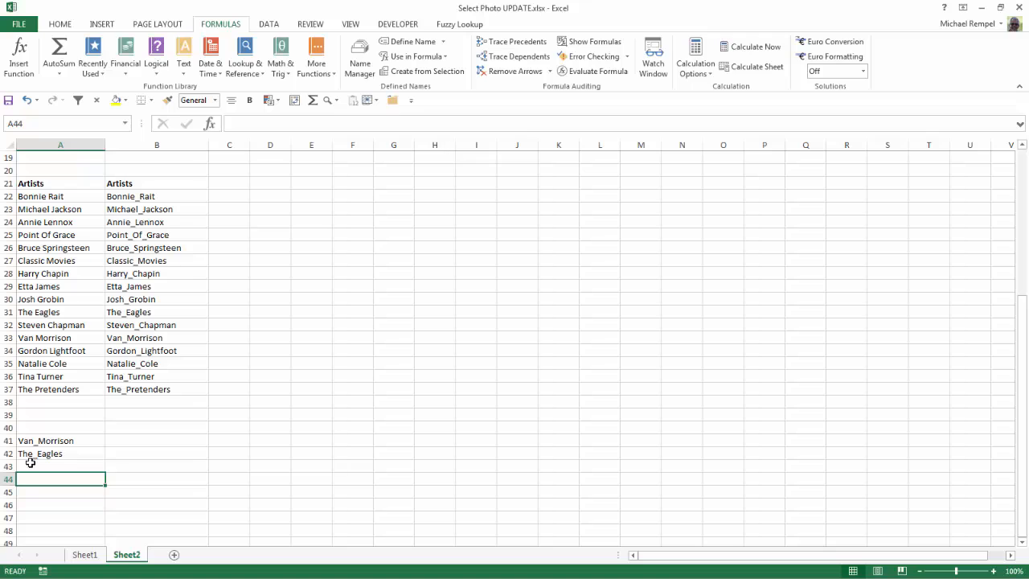
{"action": "key", "text": "Up"}
{"action": "key", "text": "Up"}
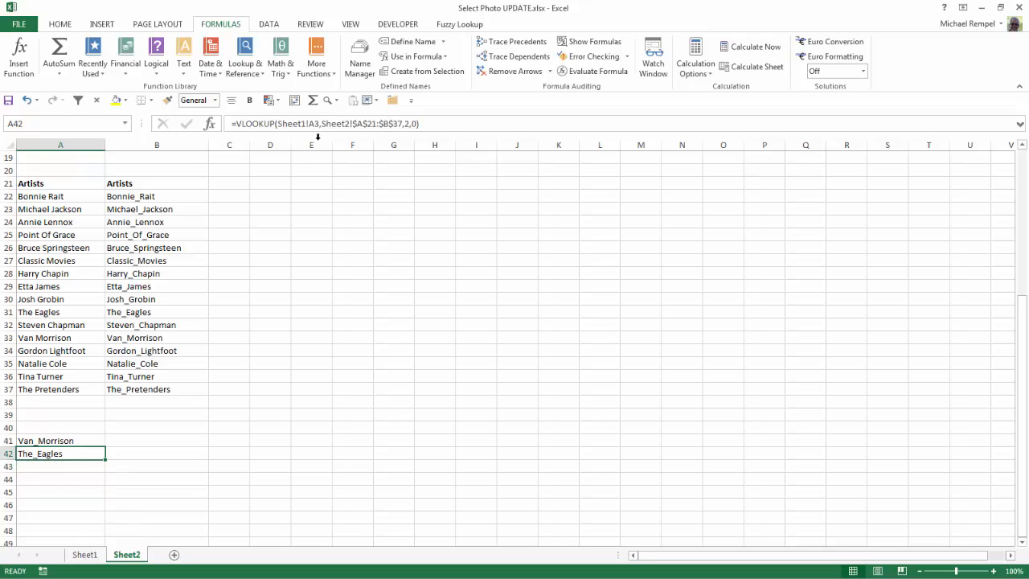
- Define a new name AlbumArt2 that refers to =INDIRECT(Sheet2!$A$42)
{"action": "left_click", "coordinate": [360, 70]}
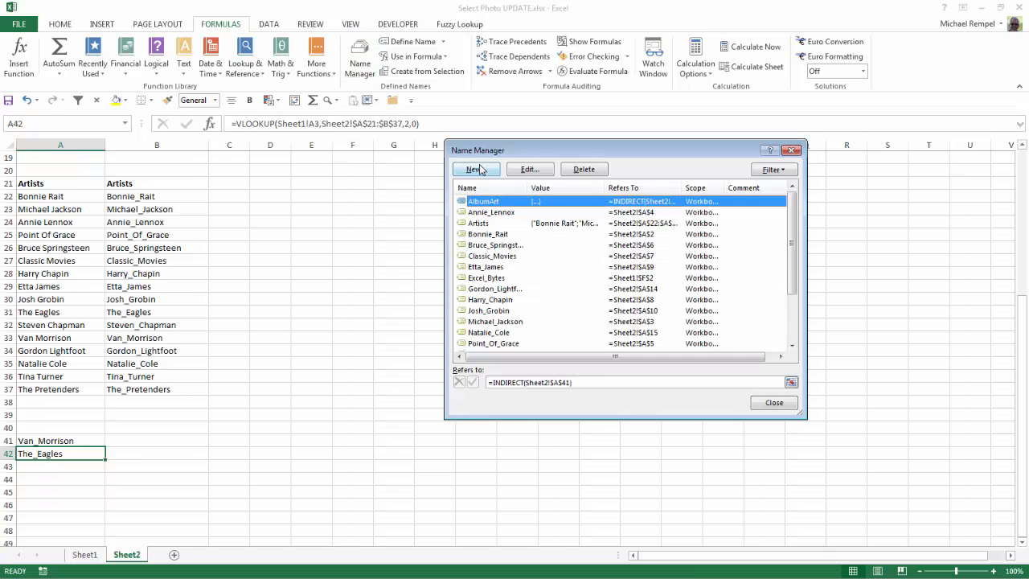
{"action": "left_click", "coordinate": [476, 169]}
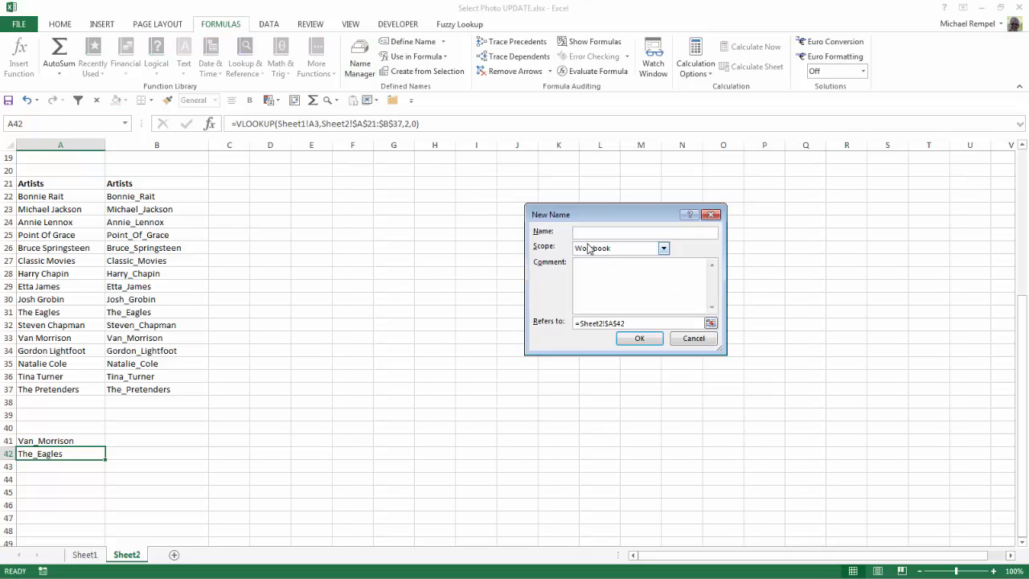
{"action": "type", "text": "AlbumArt2"}
{"action": "left_click", "coordinate": [580, 323]}
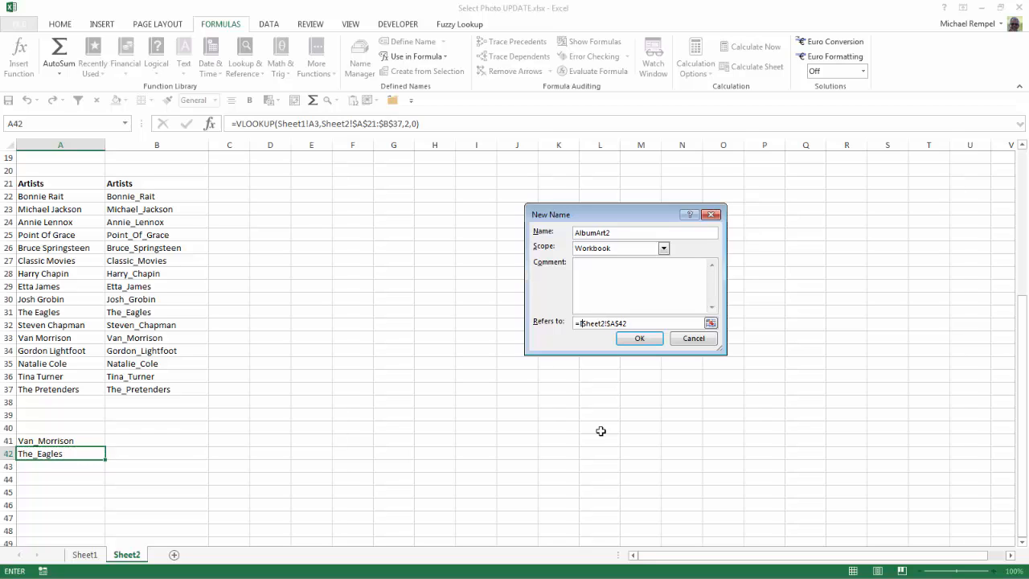
{"action": "type", "text": "INDIRECT("}
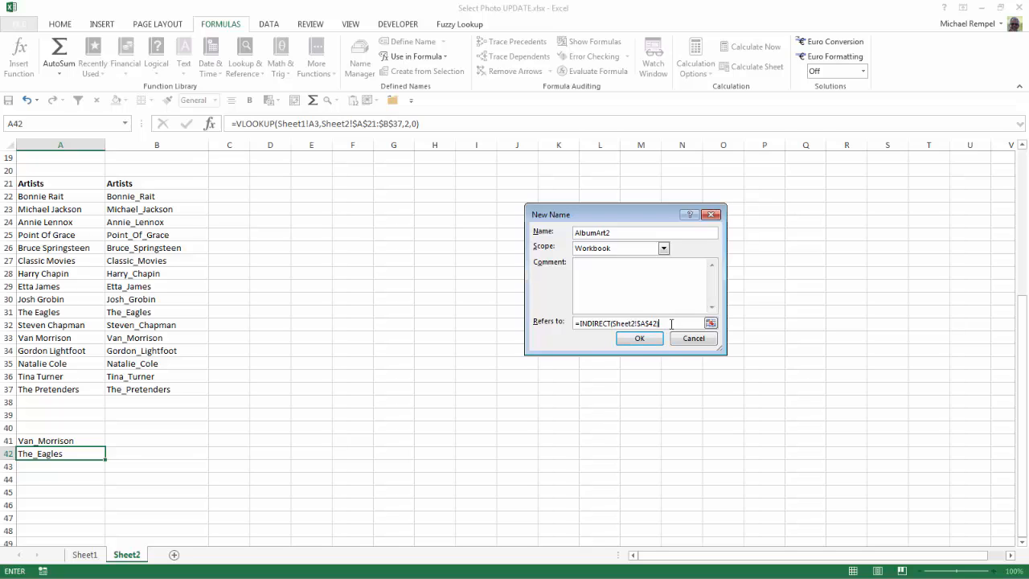
{"action": "type", "text": ")"}
{"action": "left_click", "coordinate": [648, 337]}
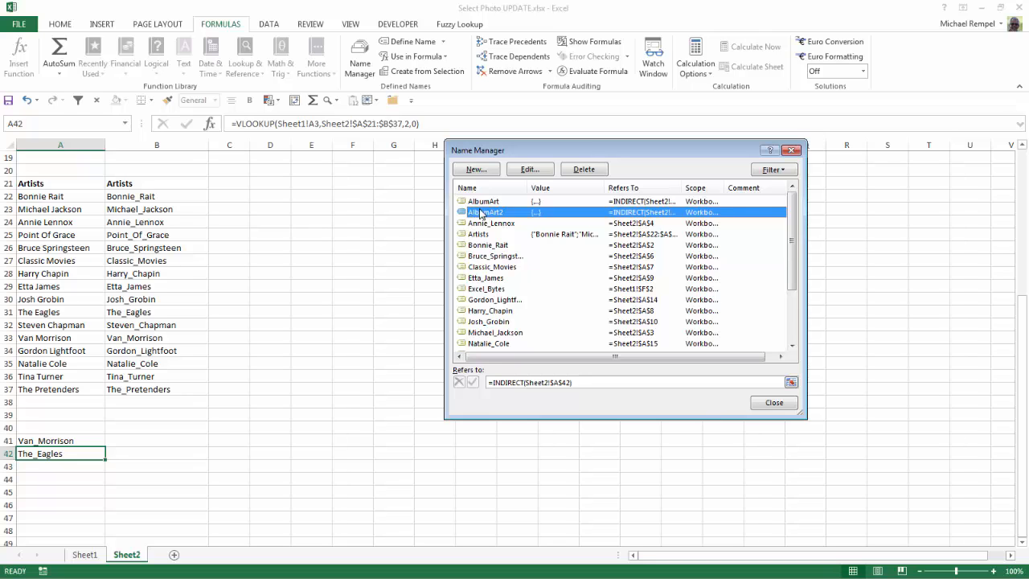
{"action": "left_click", "coordinate": [773, 403]}
- Copy an album picture from Sheet2 and paste it into cell B3 on Sheet1, positioning it within the row
{"action": "left_click", "coordinate": [84, 555]}
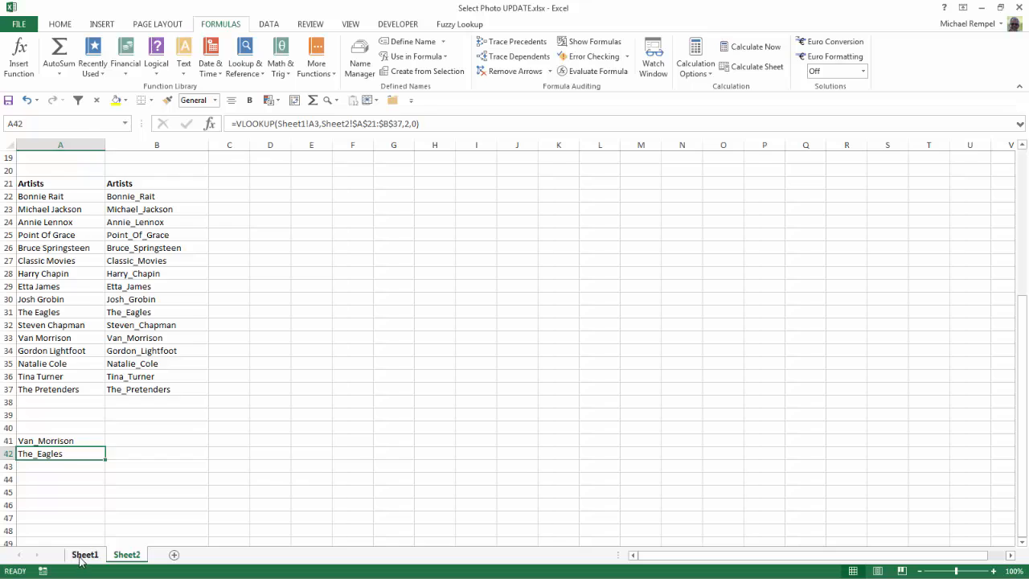
{"action": "left_click", "coordinate": [125, 413]}
{"action": "left_click", "coordinate": [127, 554]}
{"action": "scroll", "coordinate": [130, 456], "scroll_direction": "up", "scroll_amount": 4}
{"action": "left_click", "coordinate": [60, 215]}
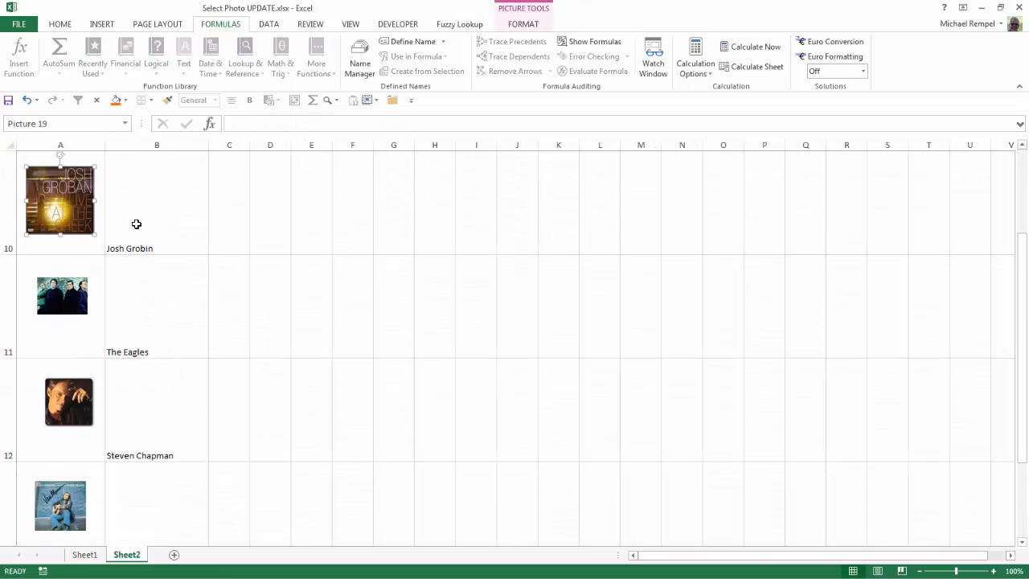
{"action": "right_click", "coordinate": [72, 196]}
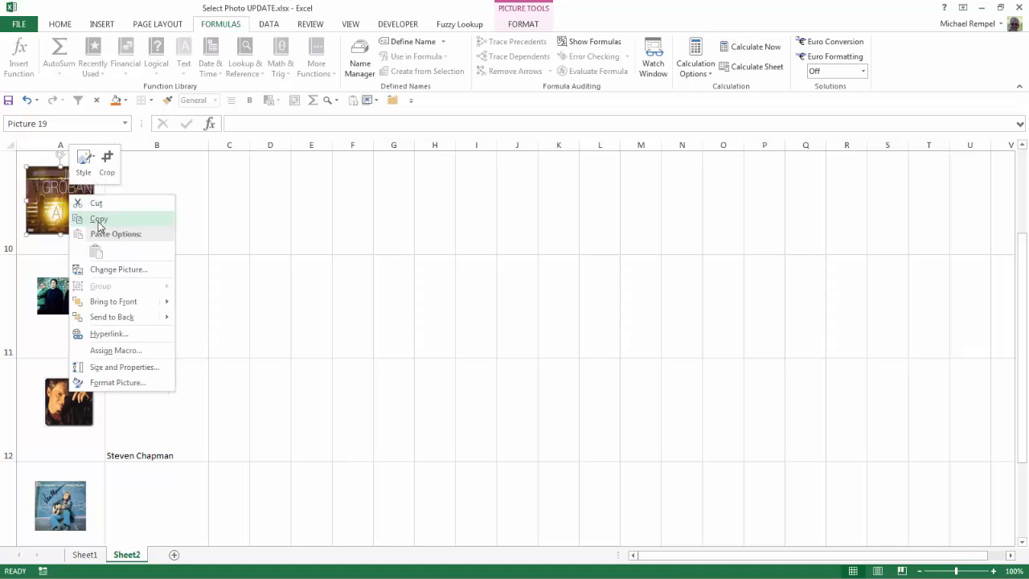
{"action": "left_click", "coordinate": [98, 218]}
{"action": "left_click", "coordinate": [84, 555]}
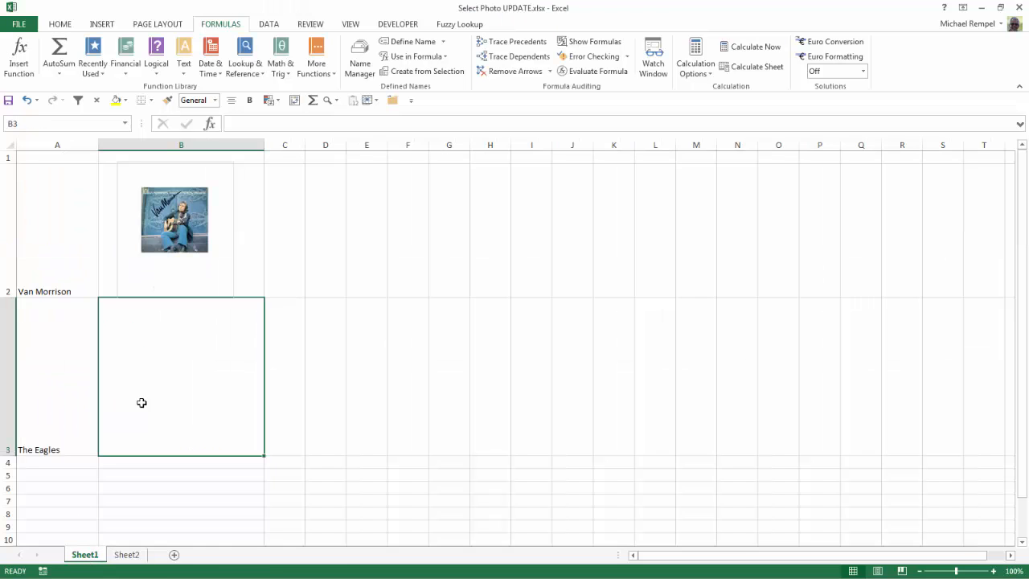
{"action": "right_click", "coordinate": [158, 367]}
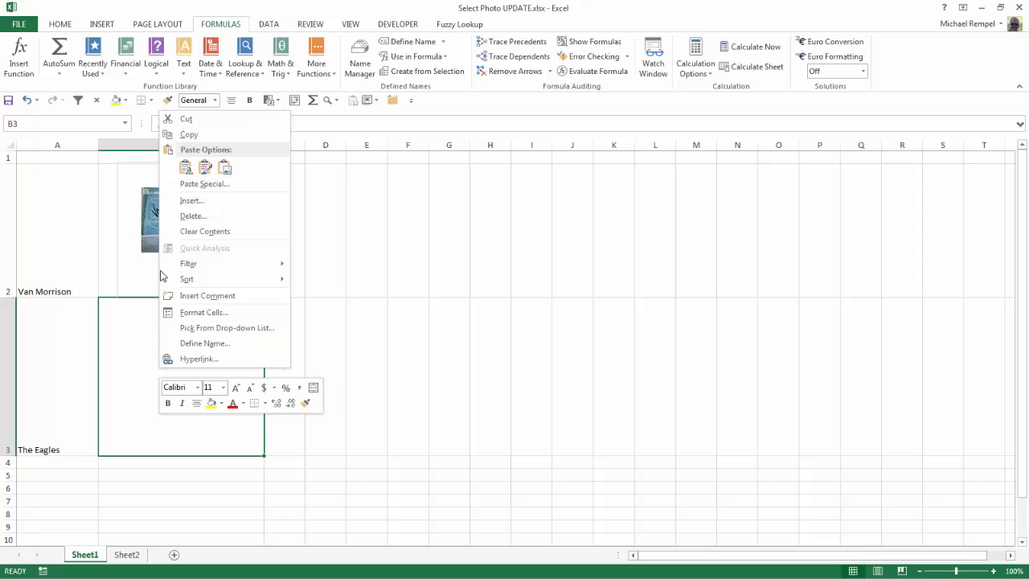
{"action": "left_click", "coordinate": [187, 169]}
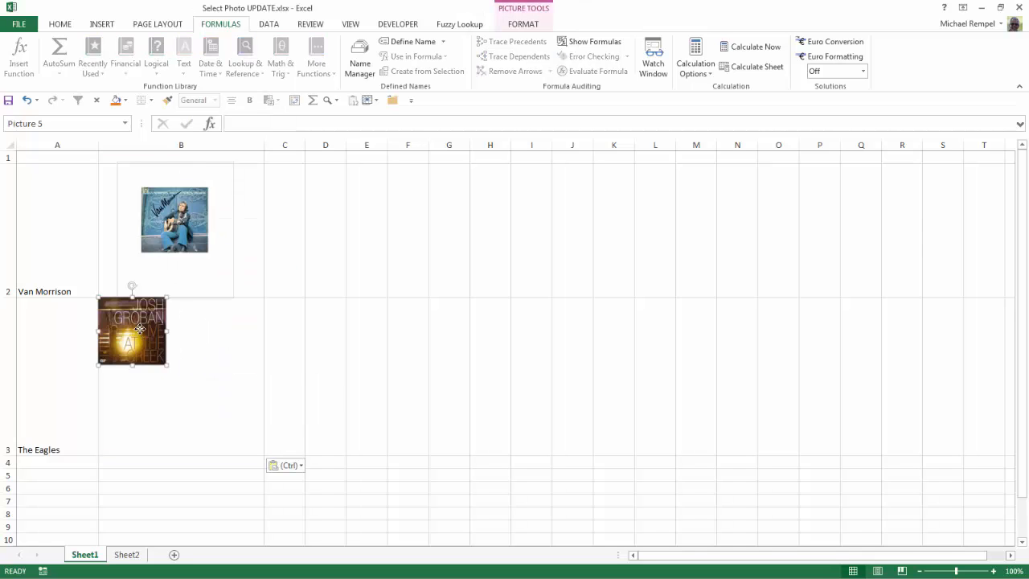
{"action": "left_click_drag", "start_coordinate": [168, 345], "coordinate": [238, 431]}
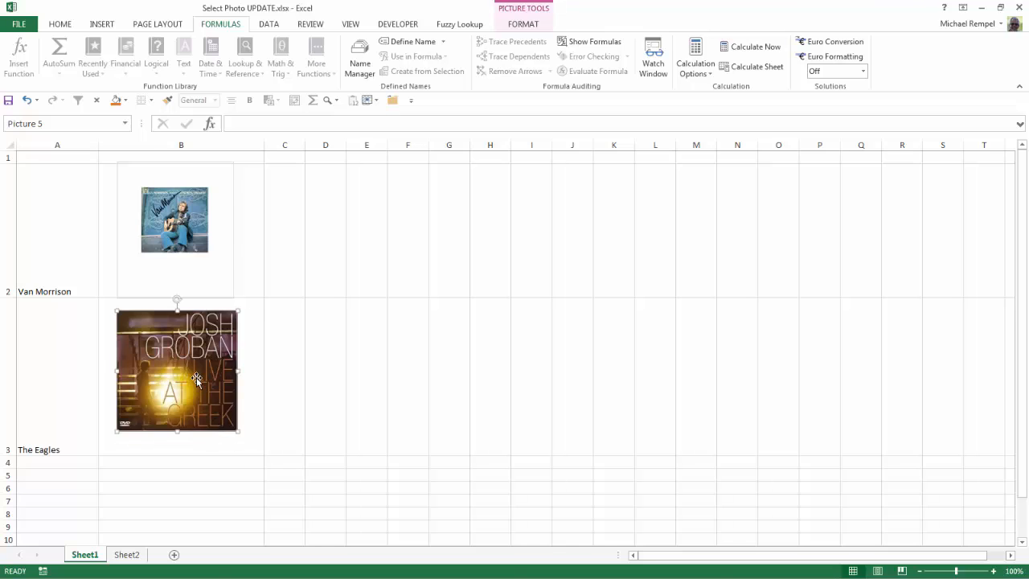
- Link the pasted picture to the name with the formula =AlbumArt2
{"action": "left_click", "coordinate": [242, 124]}
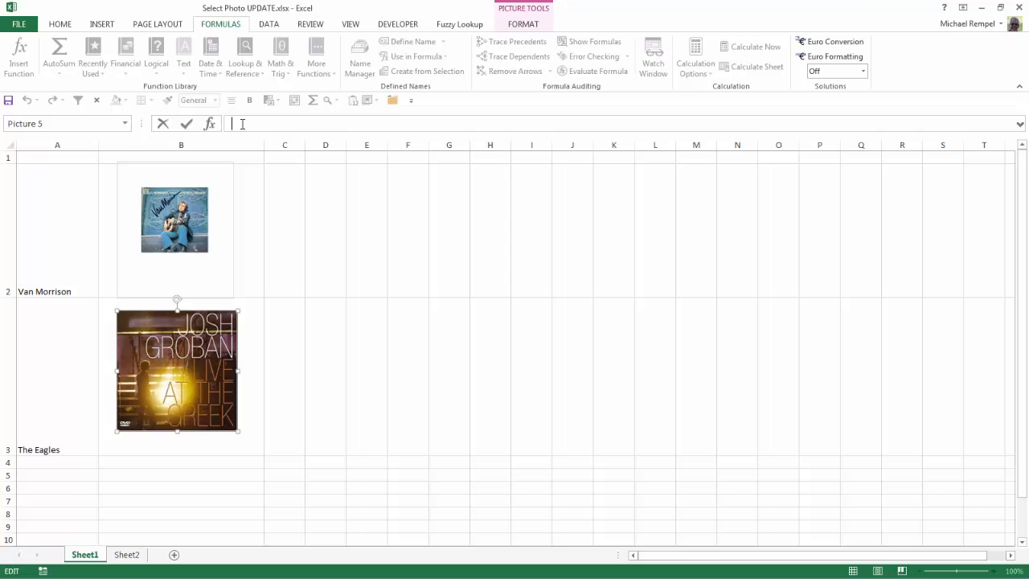
{"action": "type", "text": "=Album"}
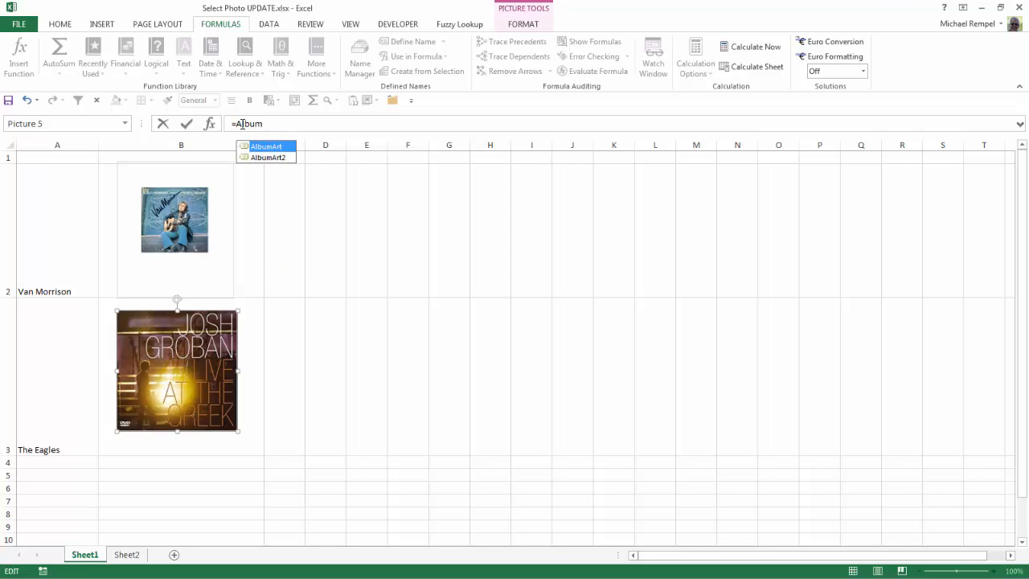
{"action": "double_click", "coordinate": [272, 157]}
{"action": "left_click", "coordinate": [334, 286]}
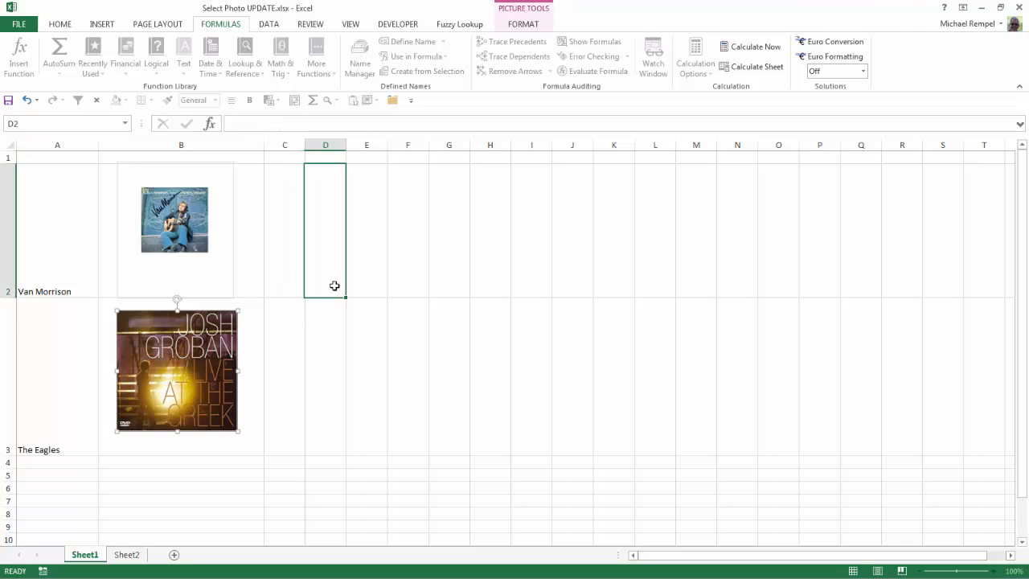
- Test the A3 dropdown by choosing Van Morrison, Natalie Cole and then Tina Turner
{"action": "left_click", "coordinate": [72, 432]}
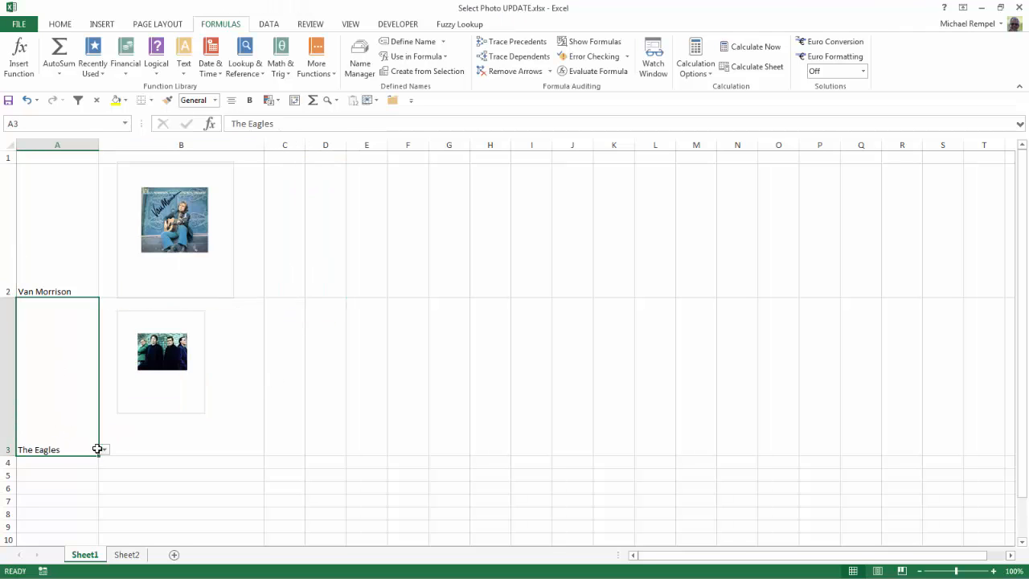
{"action": "left_click", "coordinate": [104, 450]}
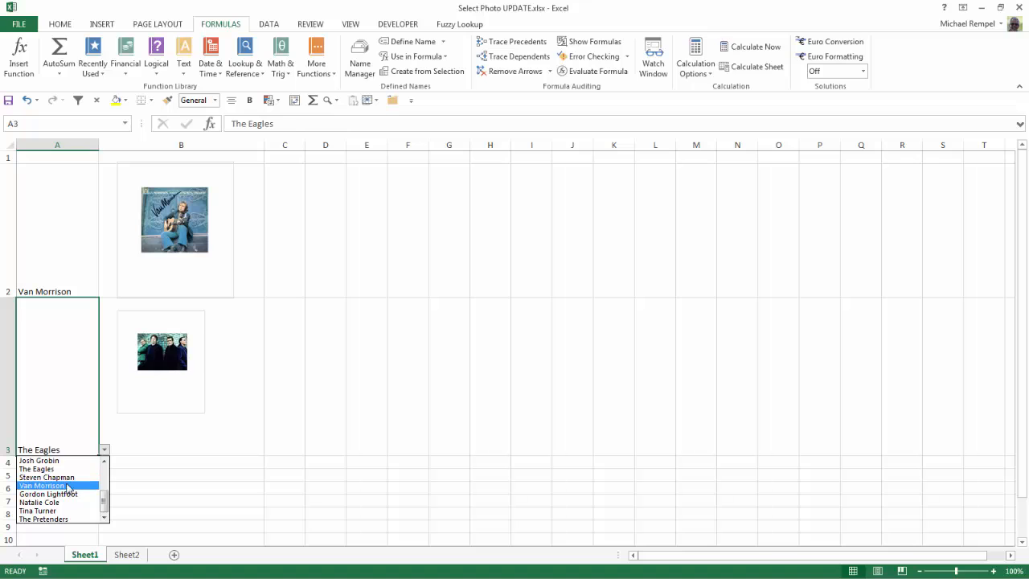
{"action": "left_click", "coordinate": [76, 470]}
{"action": "left_click", "coordinate": [104, 450]}
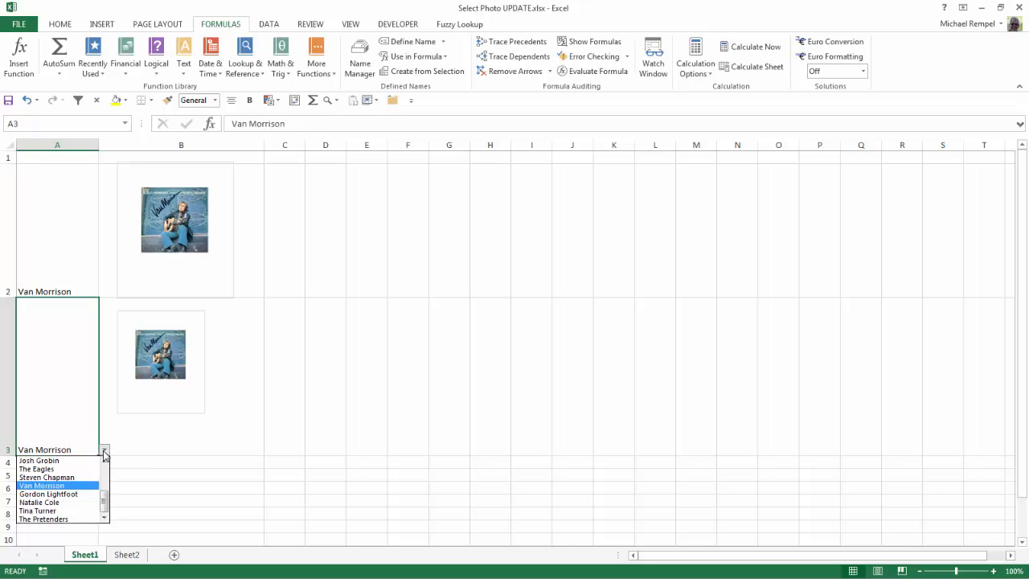
{"action": "left_click", "coordinate": [64, 505]}
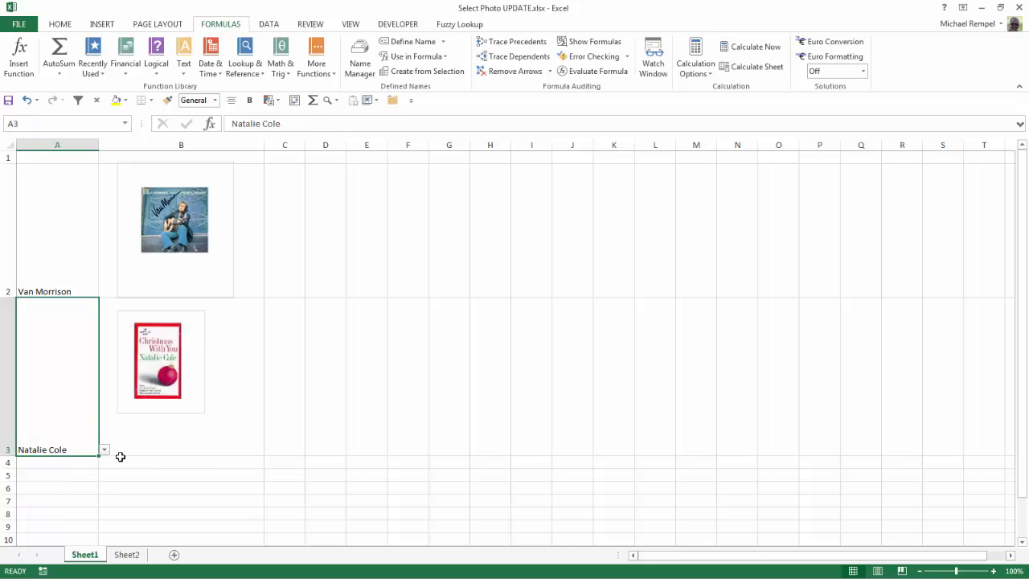
{"action": "left_click", "coordinate": [104, 450]}
{"action": "left_click", "coordinate": [48, 510]}
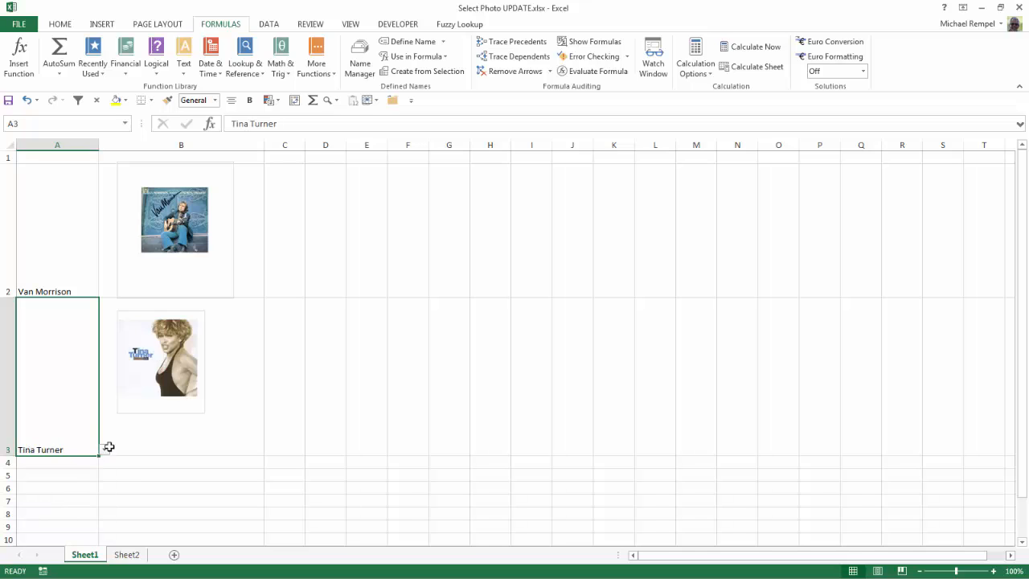
- Compare the two linked pictures' formulas and the lookup cells A41 and A42 on Sheet2
{"action": "left_click", "coordinate": [150, 393]}
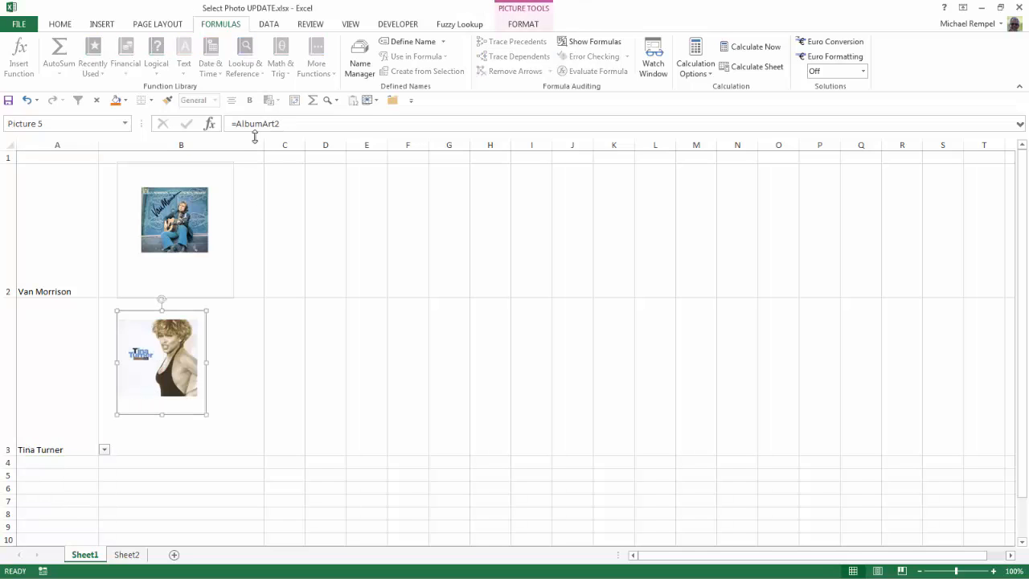
{"action": "left_click", "coordinate": [157, 223]}
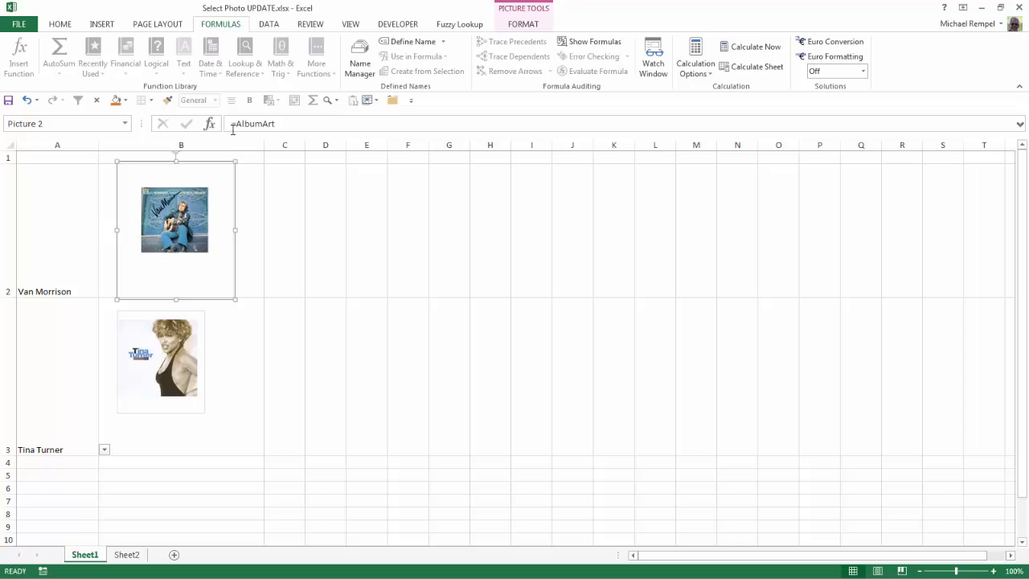
{"action": "left_click", "coordinate": [126, 555]}
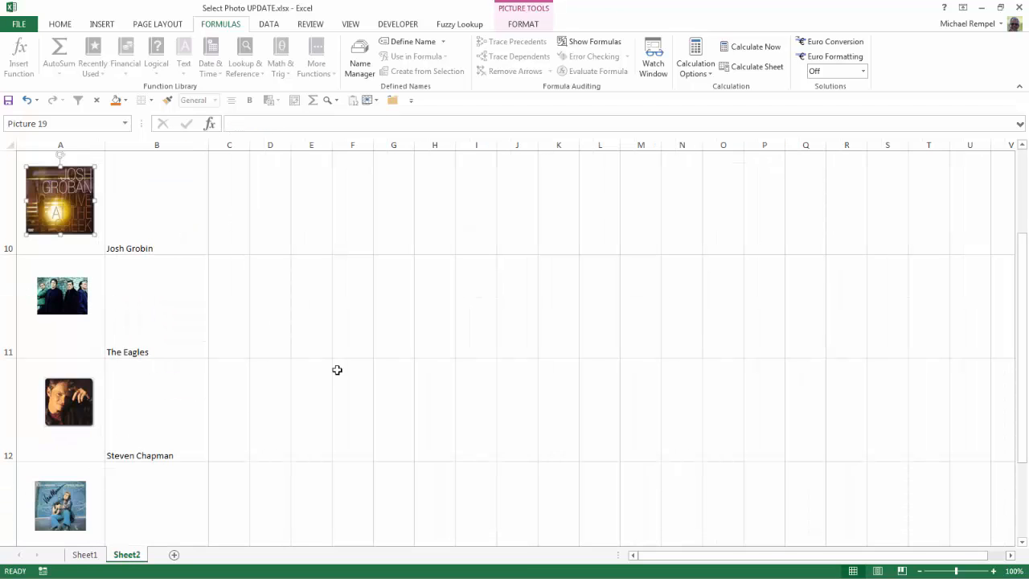
{"action": "scroll", "coordinate": [335, 368], "scroll_direction": "down", "scroll_amount": 5}
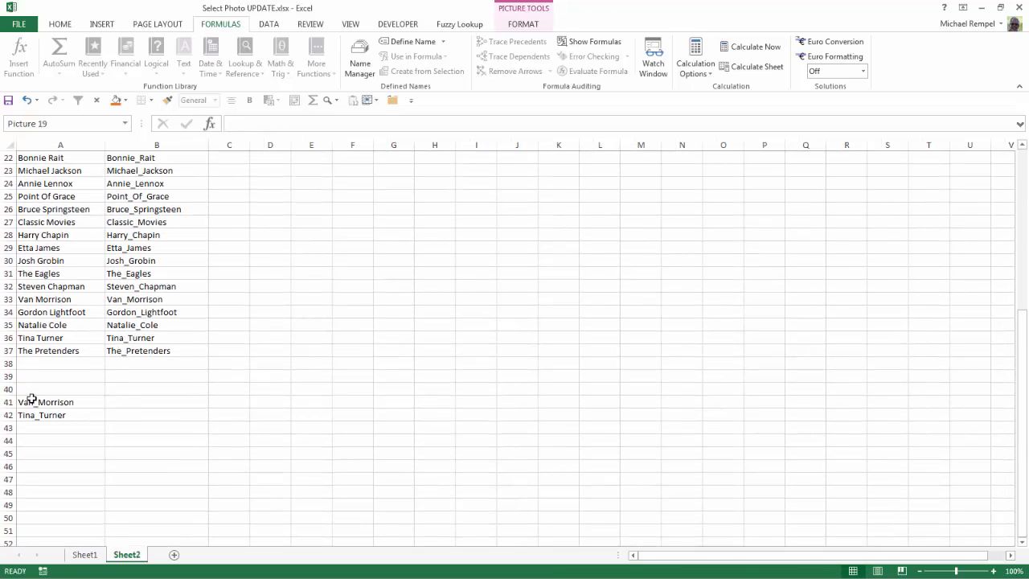
{"action": "left_click", "coordinate": [31, 402]}
{"action": "left_click", "coordinate": [58, 414]}
{"action": "left_click", "coordinate": [61, 404]}
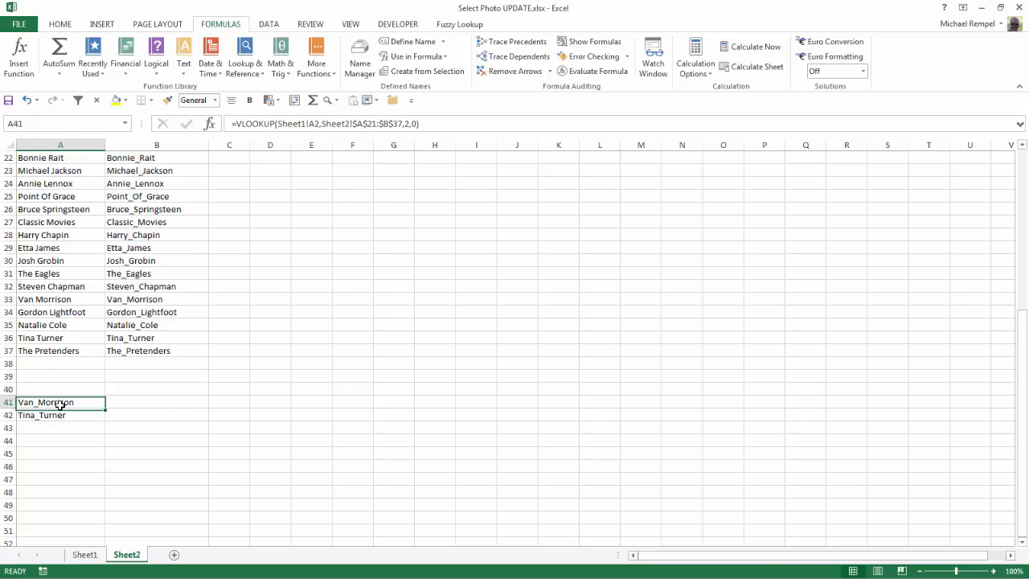
{"action": "left_click", "coordinate": [60, 414]}
{"action": "scroll", "coordinate": [56, 233], "scroll_direction": "up", "scroll_amount": 1}
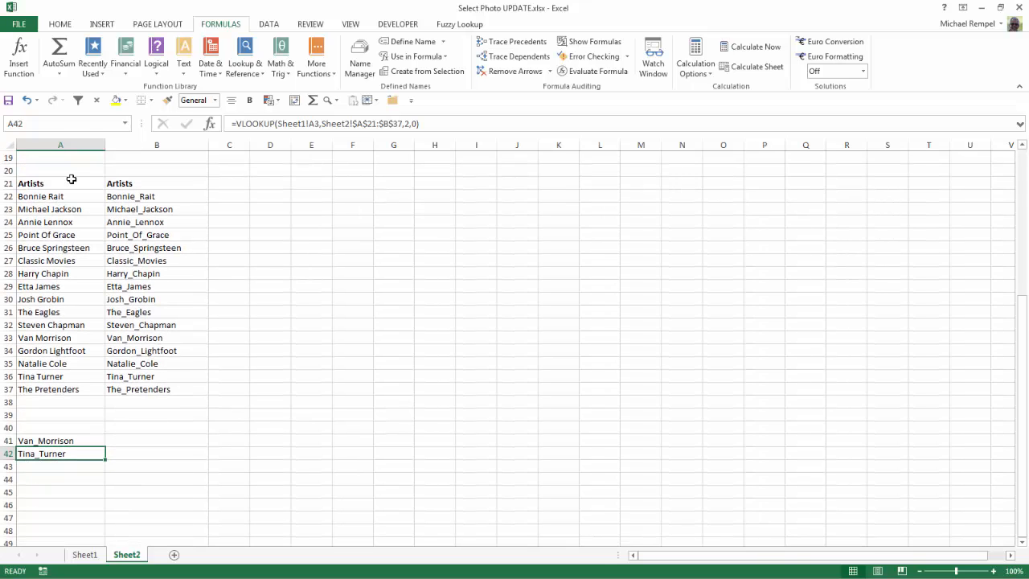
{"action": "left_click", "coordinate": [86, 555]}
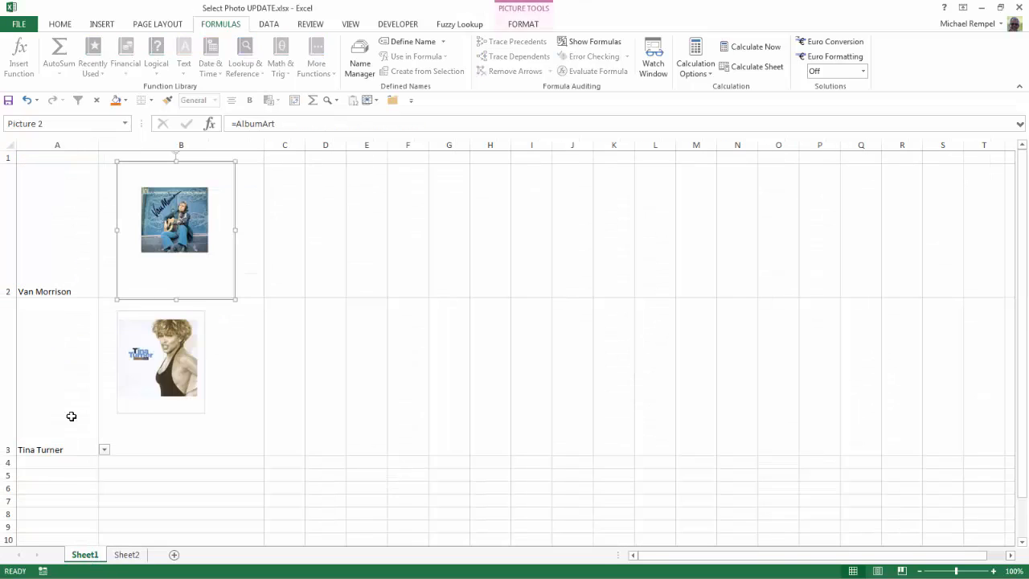
{"action": "left_click", "coordinate": [295, 342]}
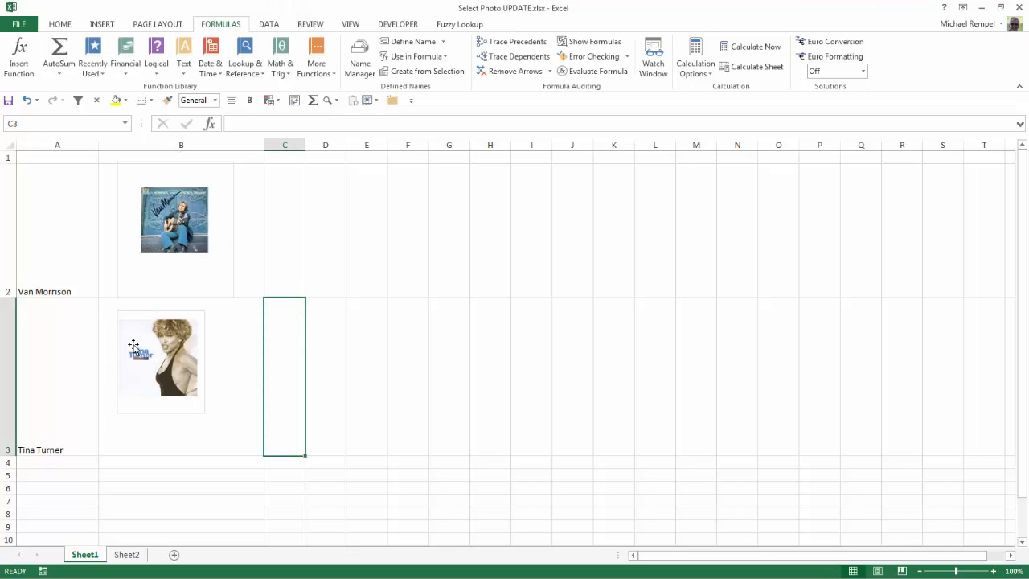
{"action": "left_click", "coordinate": [37, 436]}
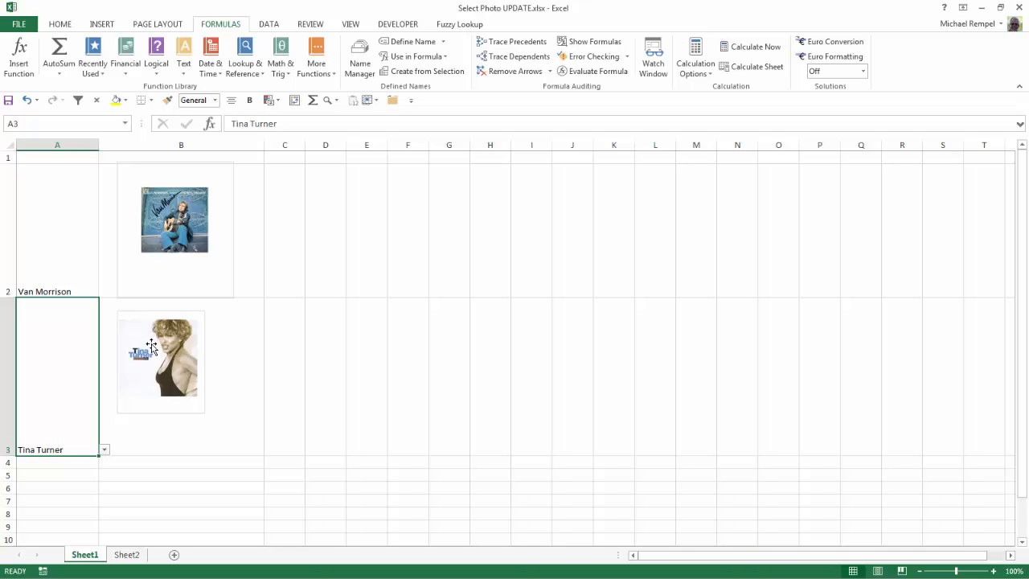
{"action": "left_click", "coordinate": [137, 555]}
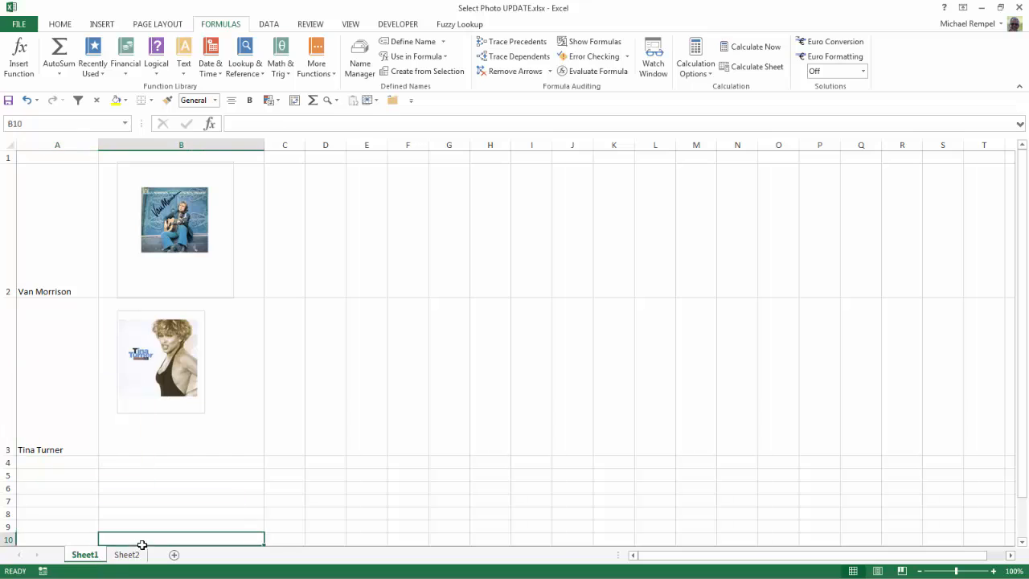
{"action": "scroll", "coordinate": [120, 474], "scroll_direction": "up", "scroll_amount": 5}
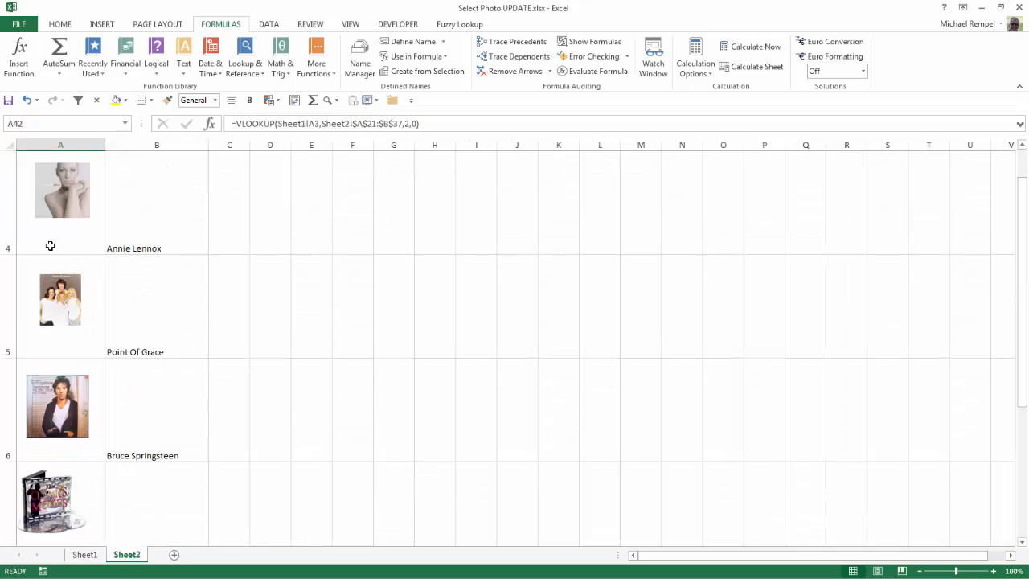
{"action": "left_click", "coordinate": [85, 555]}
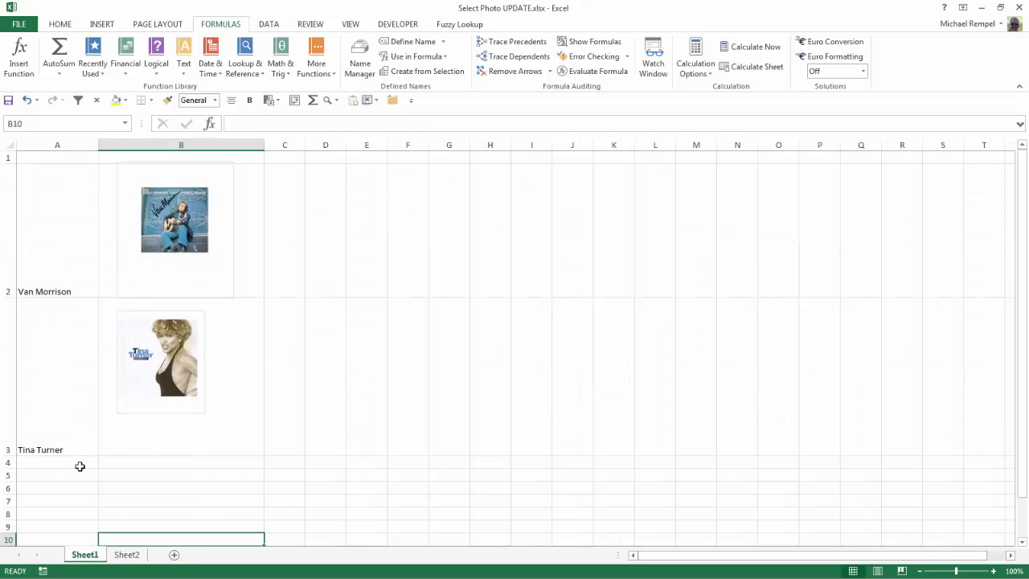